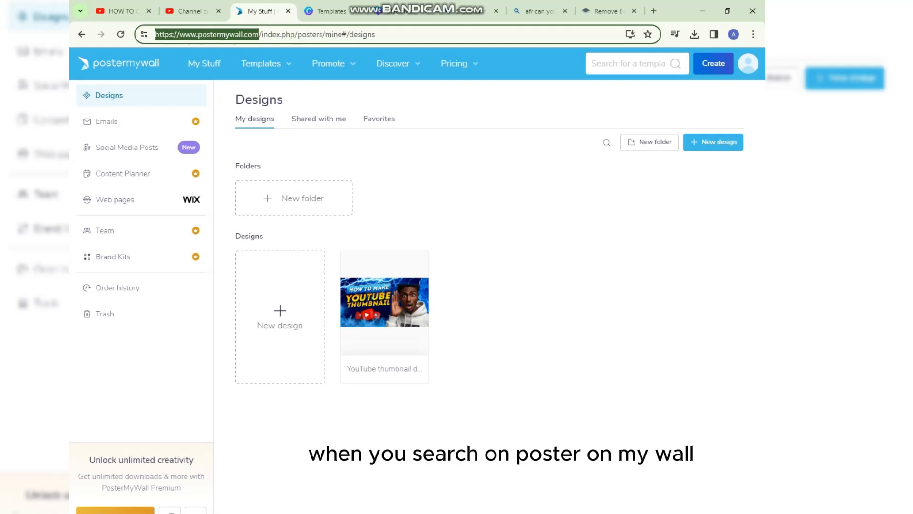
Search the template library for "how to make yputube thumbnail".
{"action": "left_click", "coordinate": [376, 34]}
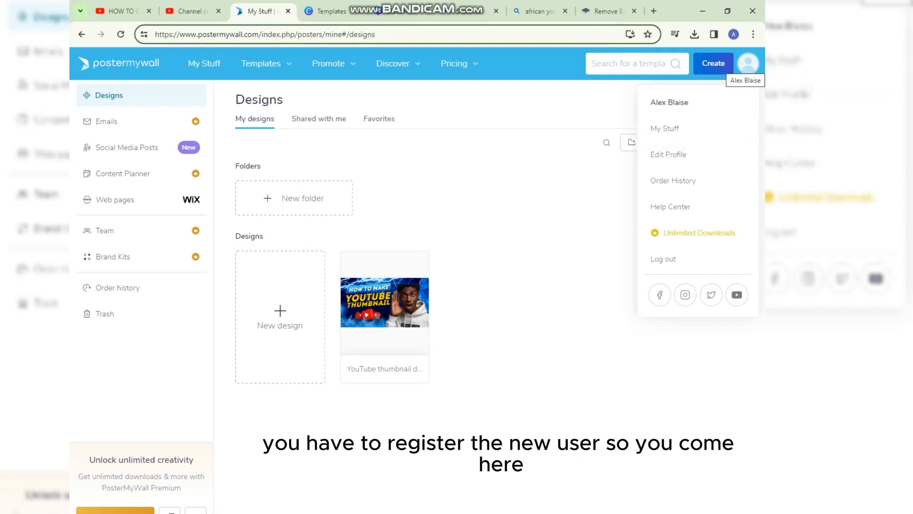
{"action": "mouse_move", "coordinate": [748, 64]}
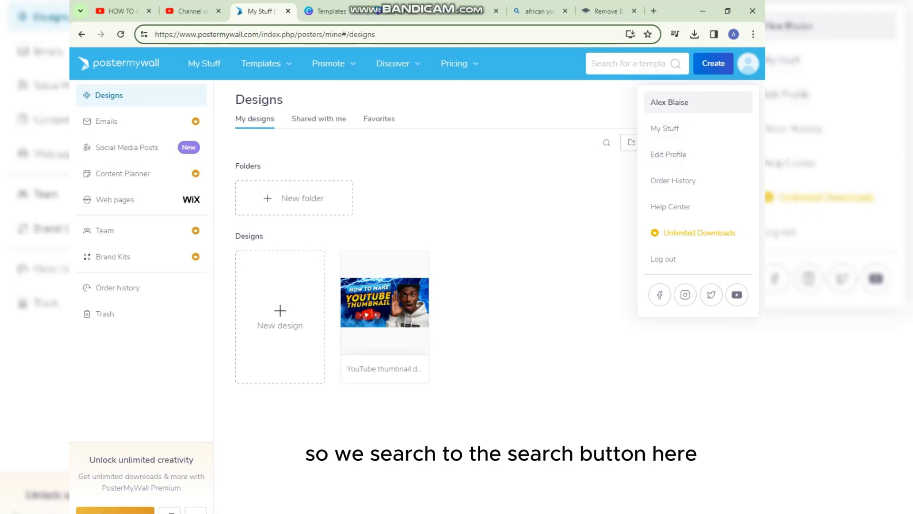
{"action": "left_click", "coordinate": [627, 64]}
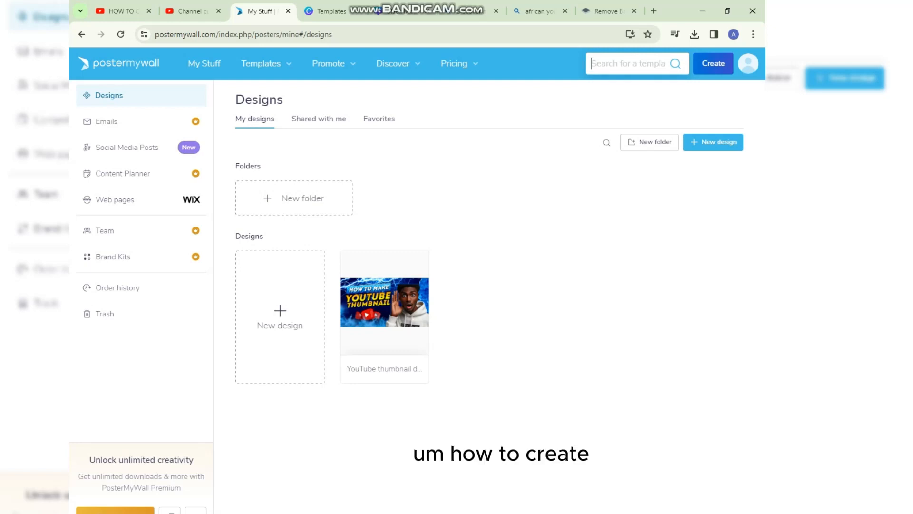
{"action": "type", "text": "how "}
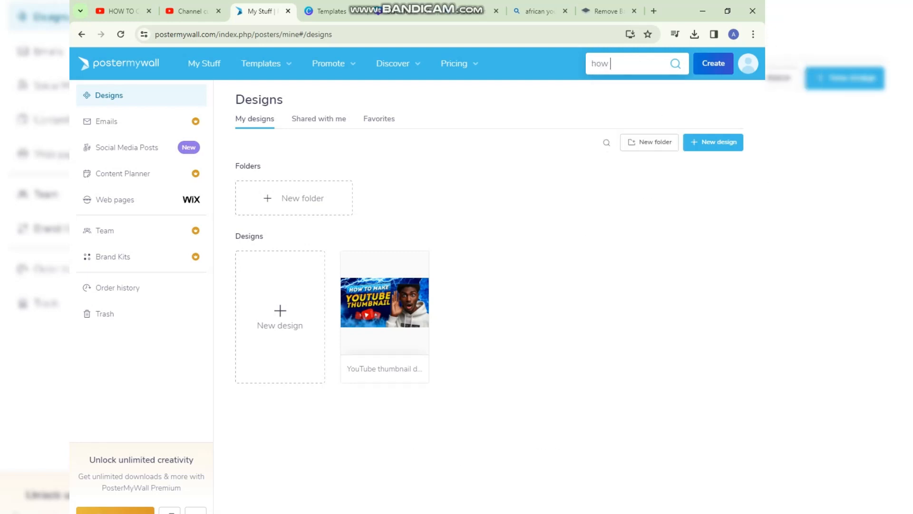
{"action": "type", "text": "t"}
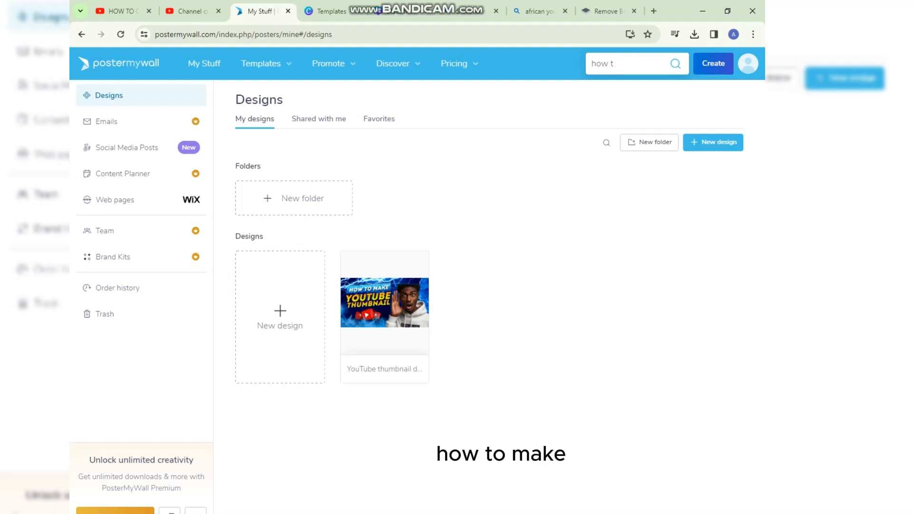
{"action": "type", "text": "o ma"}
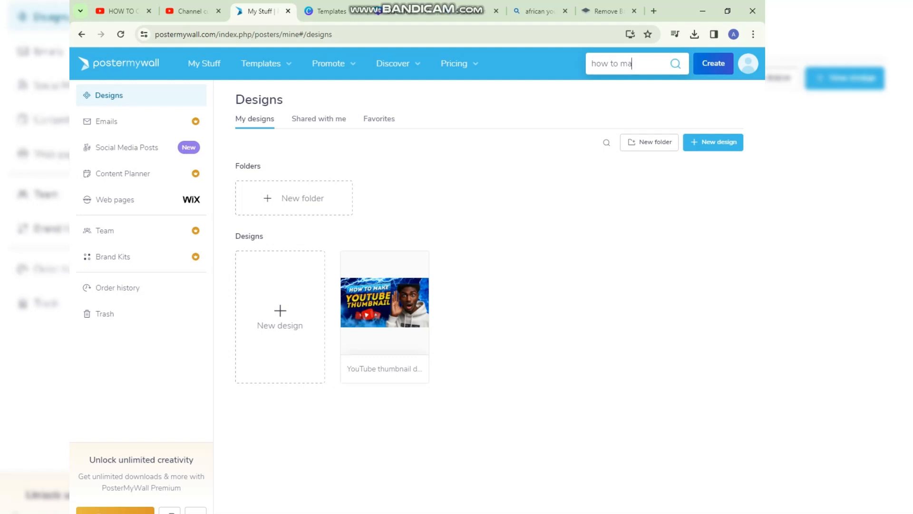
{"action": "type", "text": "ke"}
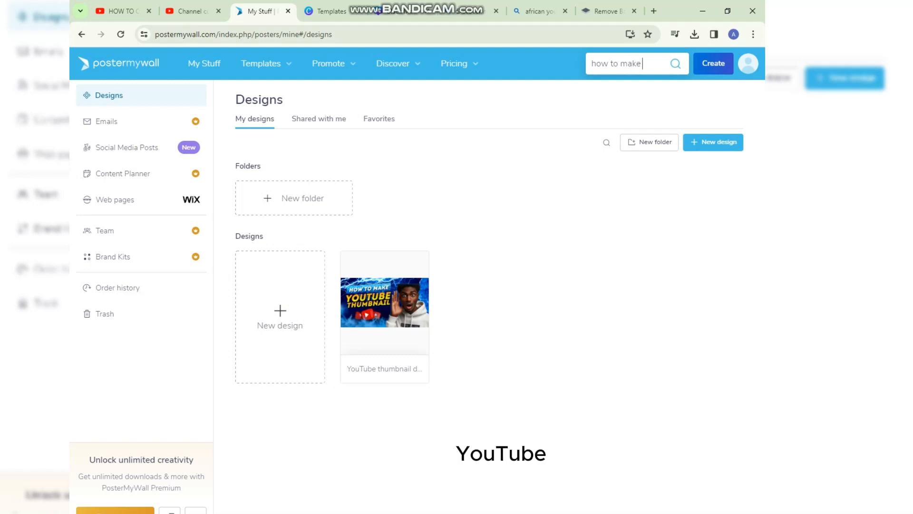
{"action": "type", "text": " yputube"}
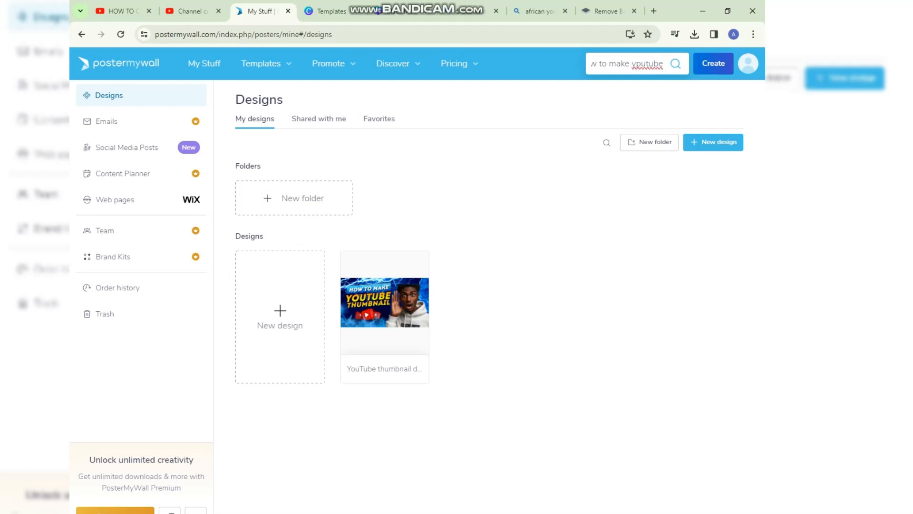
{"action": "type", "text": " thumbnail"}
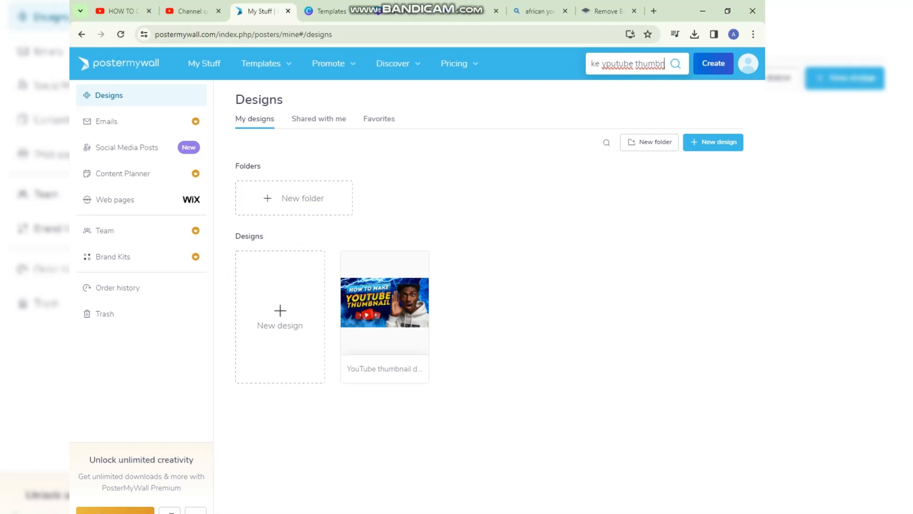
{"action": "key", "text": "Return"}
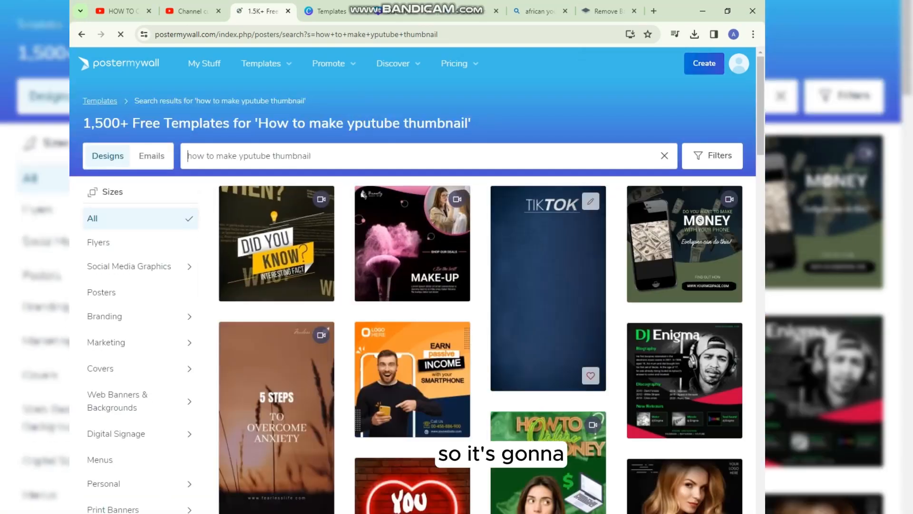
Correct the misspelled word in the template search to "how to make youtube thumbnail" and run the search again.
{"action": "scroll", "coordinate": [412, 261], "scroll_direction": "down", "scroll_amount": 10}
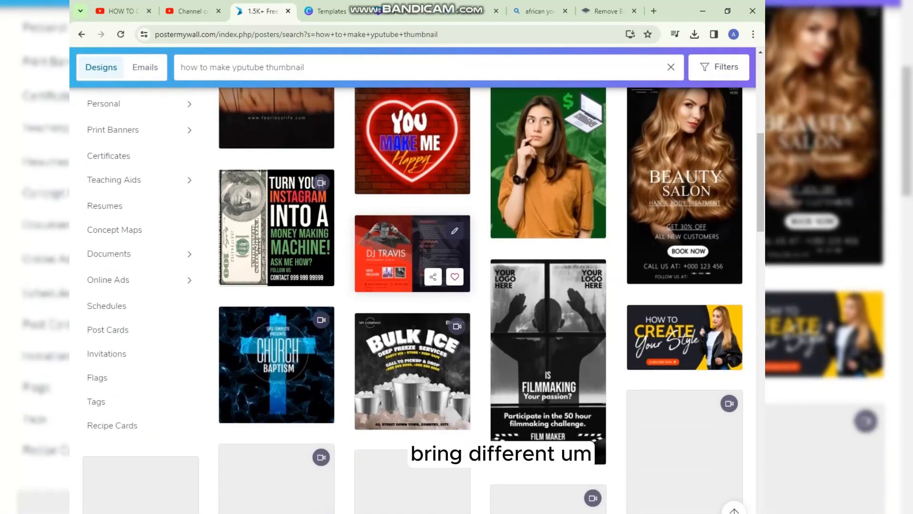
{"action": "scroll", "coordinate": [413, 266], "scroll_direction": "down", "scroll_amount": 7}
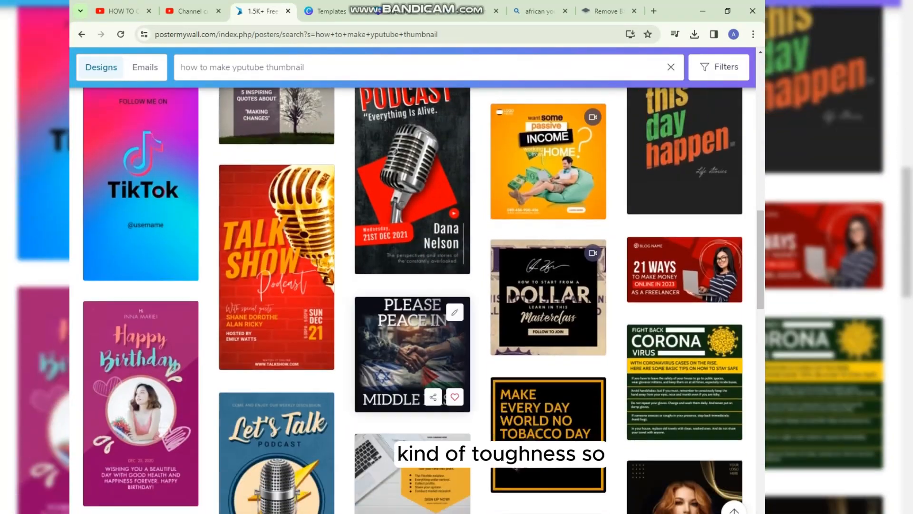
{"action": "scroll", "coordinate": [285, 238], "scroll_direction": "up", "scroll_amount": 12}
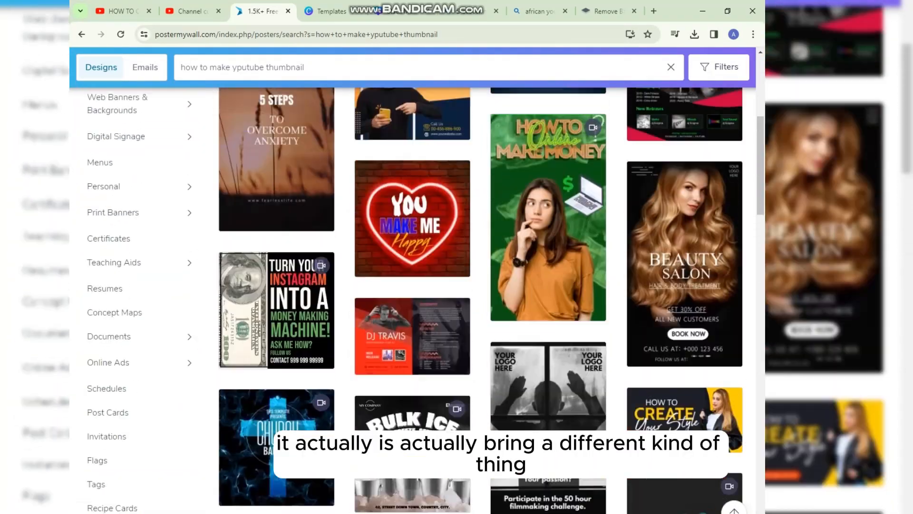
{"action": "scroll", "coordinate": [276, 208], "scroll_direction": "up", "scroll_amount": 5}
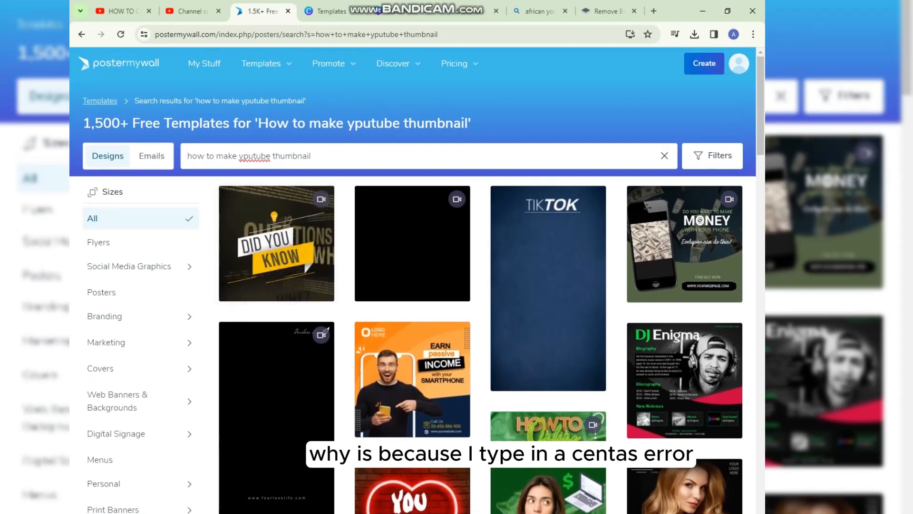
{"action": "left_click_drag", "start_coordinate": [243, 155], "coordinate": [271, 156]}
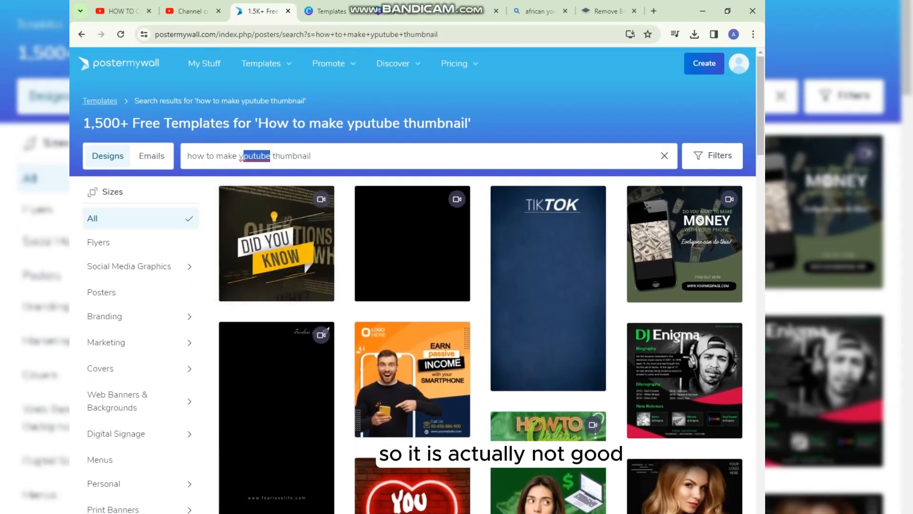
{"action": "left_click_drag", "start_coordinate": [243, 156], "coordinate": [248, 156]}
{"action": "left_click", "coordinate": [262, 156]}
{"action": "key", "text": "BackSpace"}
{"action": "key", "text": "BackSpace"}
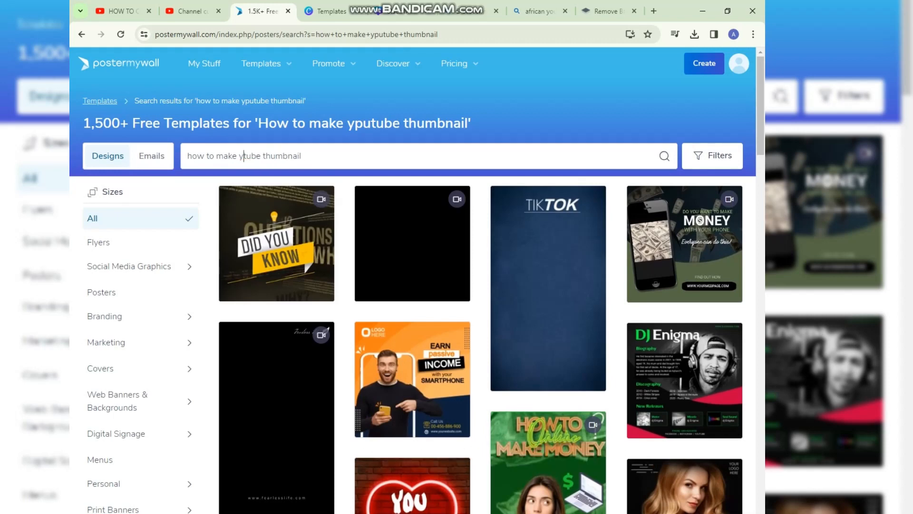
{"action": "type", "text": "ou"}
{"action": "key", "text": "Return"}
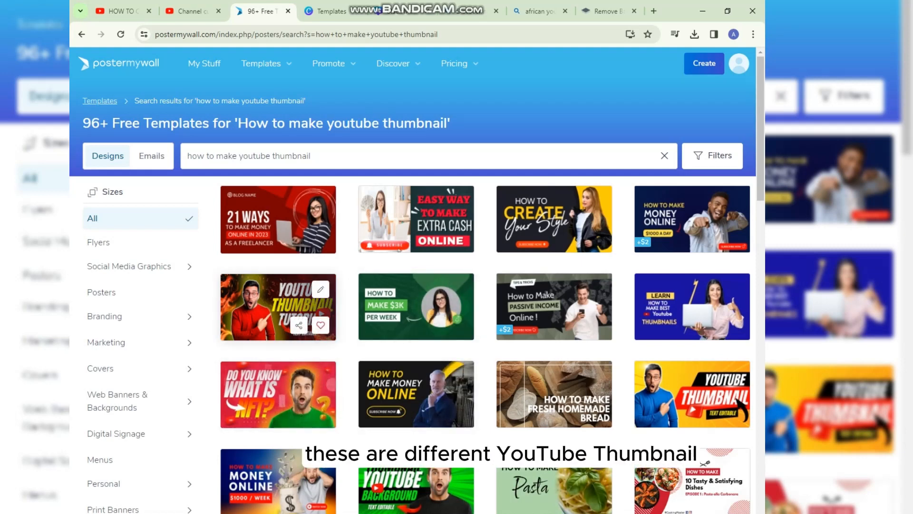
Browse the YouTube thumbnail templates in the search results to find a suitable design.
{"action": "scroll", "coordinate": [416, 306], "scroll_direction": "down", "scroll_amount": 1}
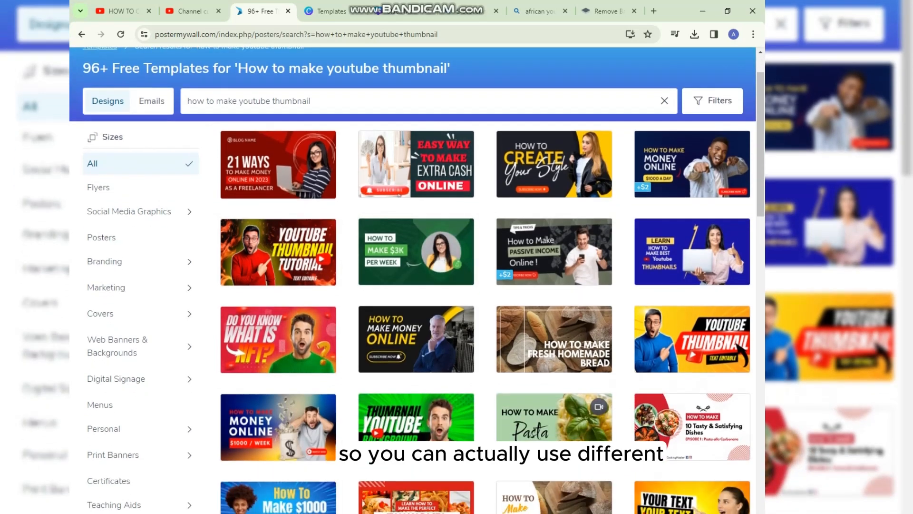
{"action": "scroll", "coordinate": [416, 307], "scroll_direction": "down", "scroll_amount": 1}
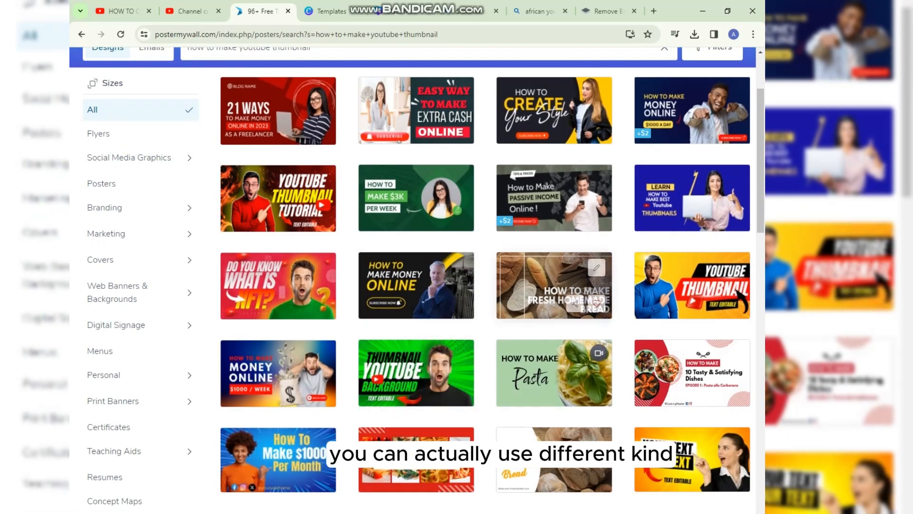
{"action": "scroll", "coordinate": [416, 382], "scroll_direction": "down", "scroll_amount": 3}
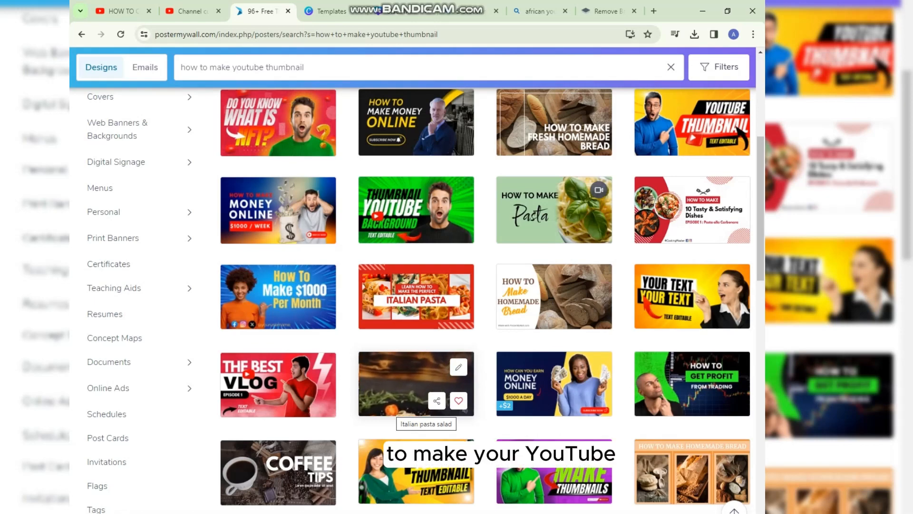
{"action": "scroll", "coordinate": [416, 383], "scroll_direction": "down", "scroll_amount": 1}
{"action": "scroll", "coordinate": [416, 383], "scroll_direction": "down", "scroll_amount": 3}
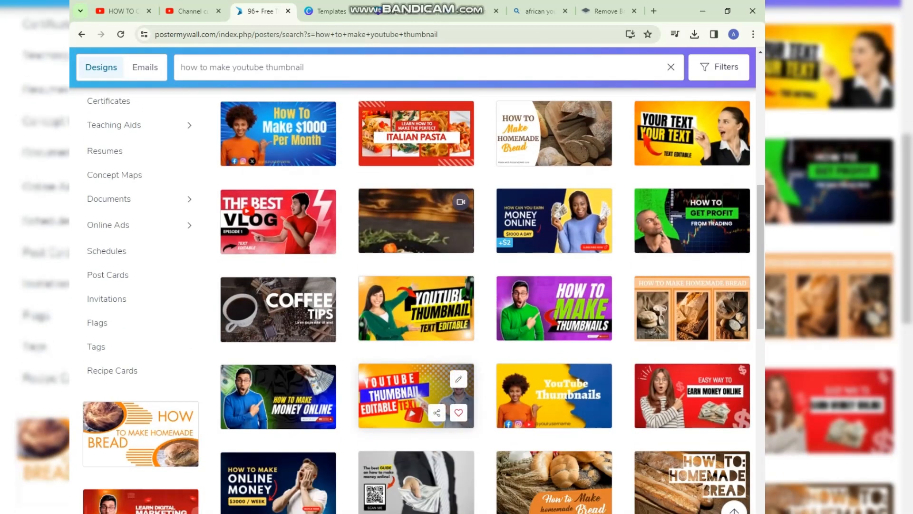
{"action": "scroll", "coordinate": [416, 383], "scroll_direction": "down", "scroll_amount": 2}
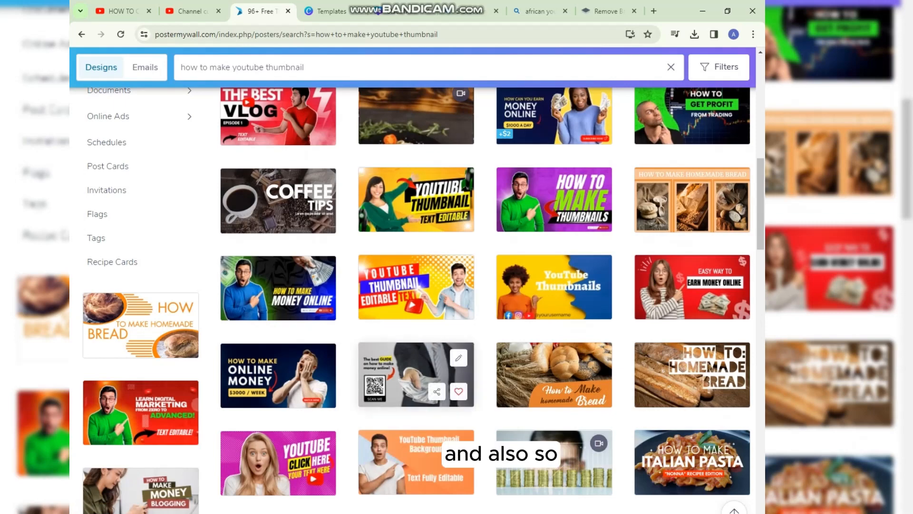
{"action": "scroll", "coordinate": [416, 383], "scroll_direction": "up", "scroll_amount": 2}
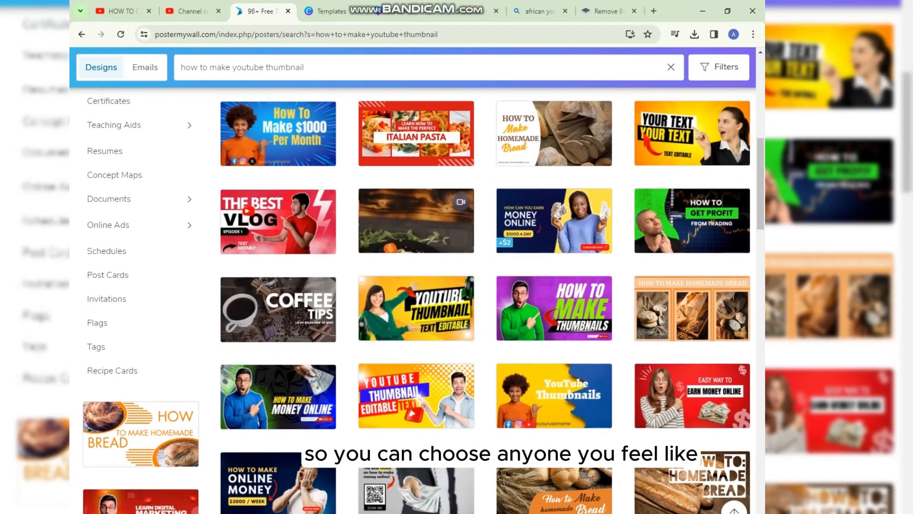
{"action": "scroll", "coordinate": [416, 457], "scroll_direction": "down", "scroll_amount": 3}
{"action": "scroll", "coordinate": [416, 457], "scroll_direction": "up", "scroll_amount": 3}
{"action": "scroll", "coordinate": [416, 286], "scroll_direction": "down", "scroll_amount": 7}
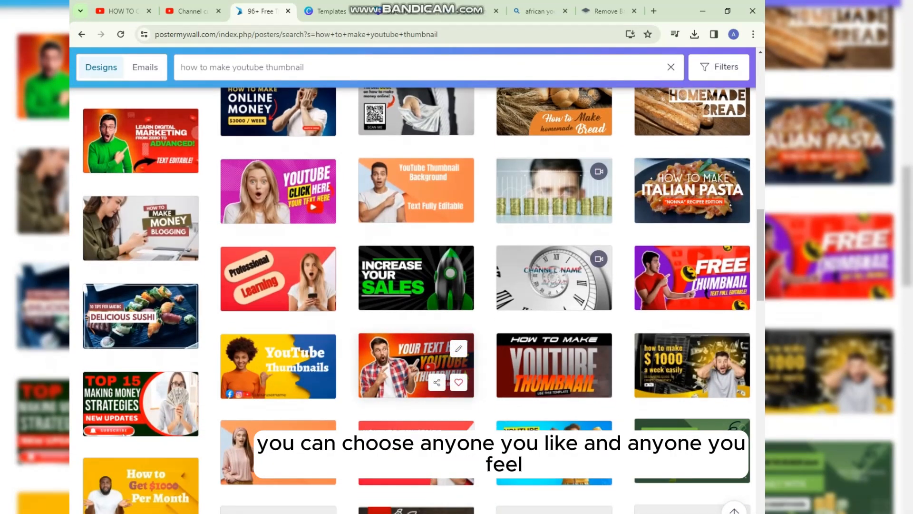
{"action": "scroll", "coordinate": [416, 365], "scroll_direction": "down", "scroll_amount": 3}
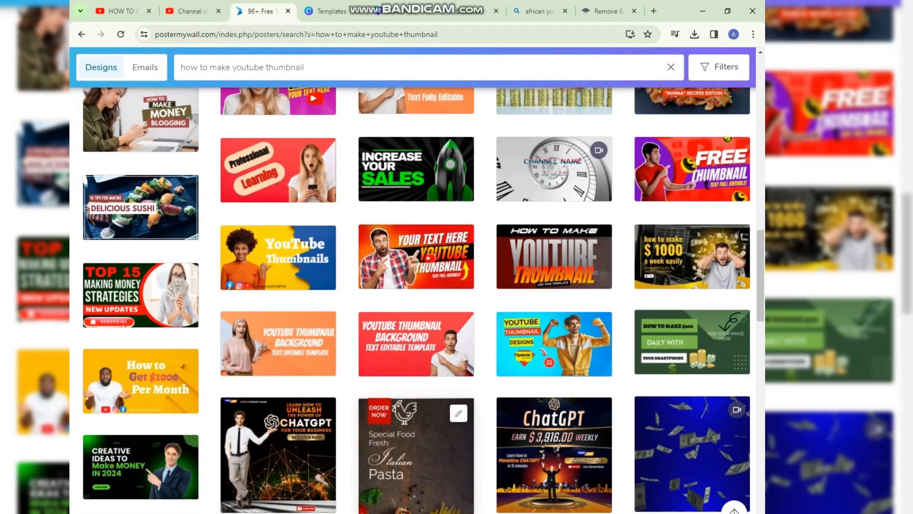
{"action": "scroll", "coordinate": [417, 365], "scroll_direction": "down", "scroll_amount": 2}
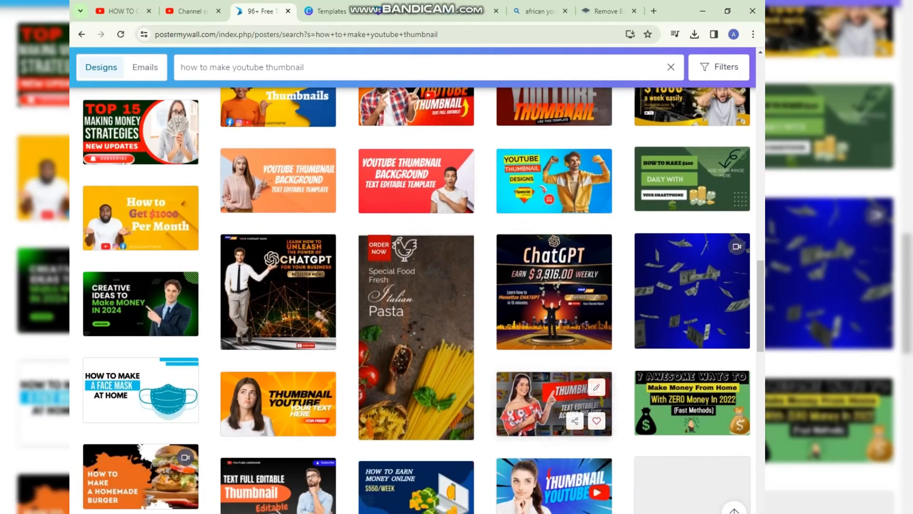
{"action": "scroll", "coordinate": [416, 204], "scroll_direction": "up", "scroll_amount": 2}
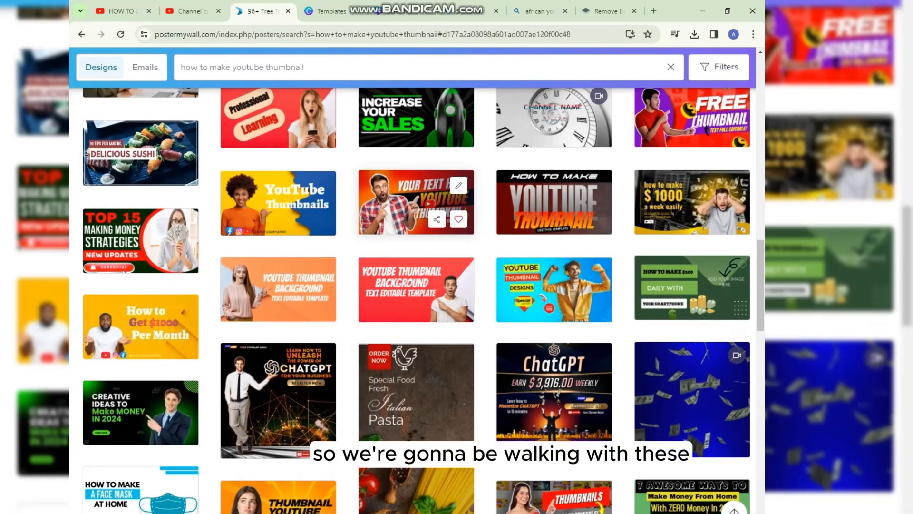
Open the red "YOUR TEXT HERE YOUTUBE THUMBNAIL" template with the pointing man in a checked shirt for editing.
{"action": "left_click", "coordinate": [409, 210]}
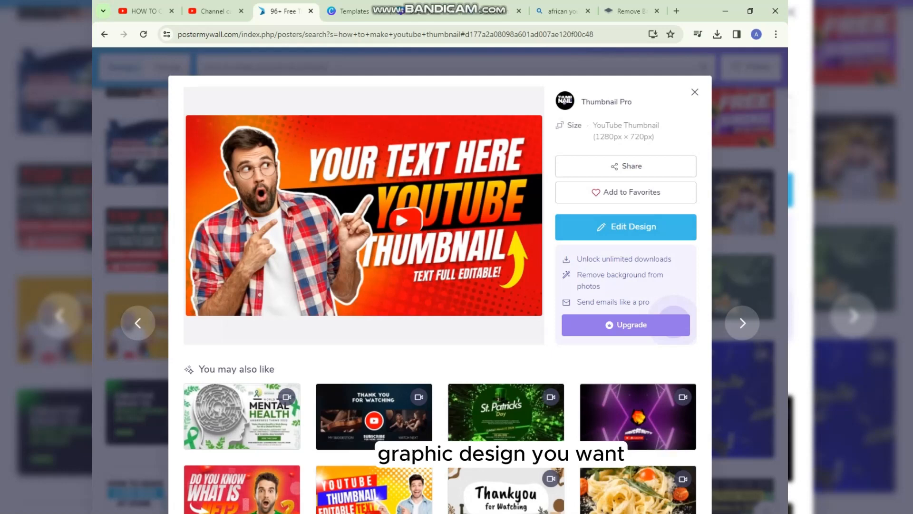
{"action": "left_click", "coordinate": [674, 317]}
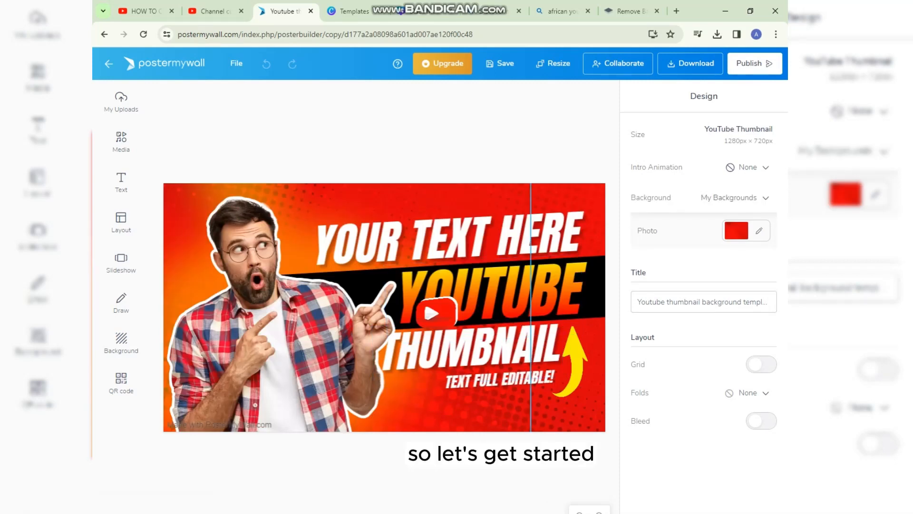
Add the uploaded photo of the man in a hoodie with his hand at his ear and place it over the template man's torso.
{"action": "left_click", "coordinate": [285, 314]}
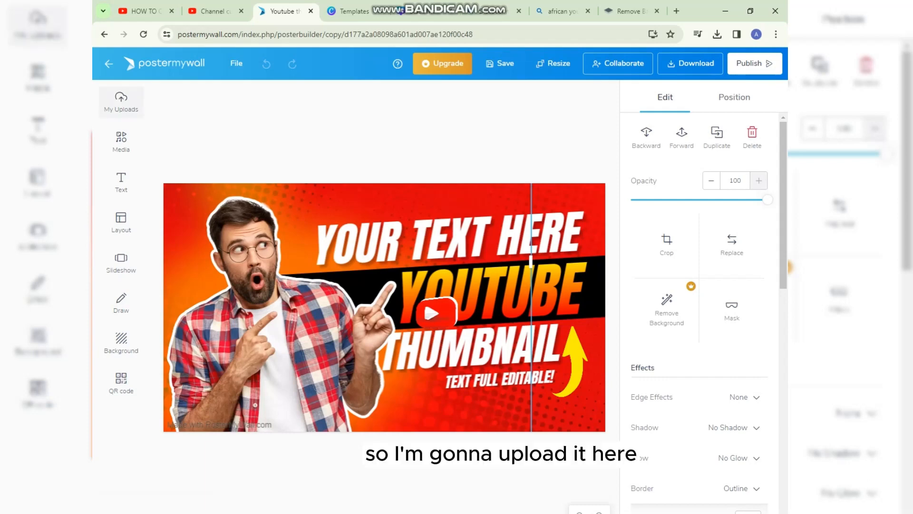
{"action": "left_click", "coordinate": [121, 100]}
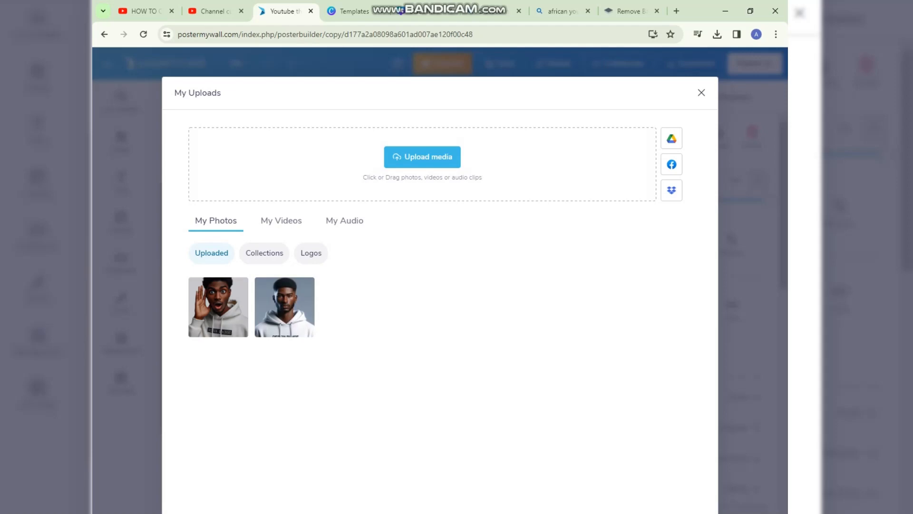
{"action": "left_click", "coordinate": [219, 308]}
{"action": "left_click", "coordinate": [668, 508]}
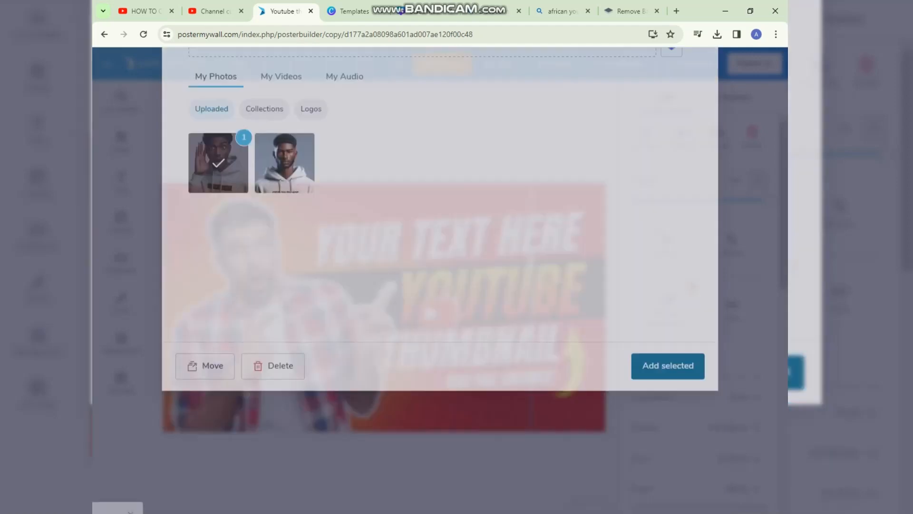
{"action": "left_click_drag", "start_coordinate": [282, 289], "coordinate": [260, 339]}
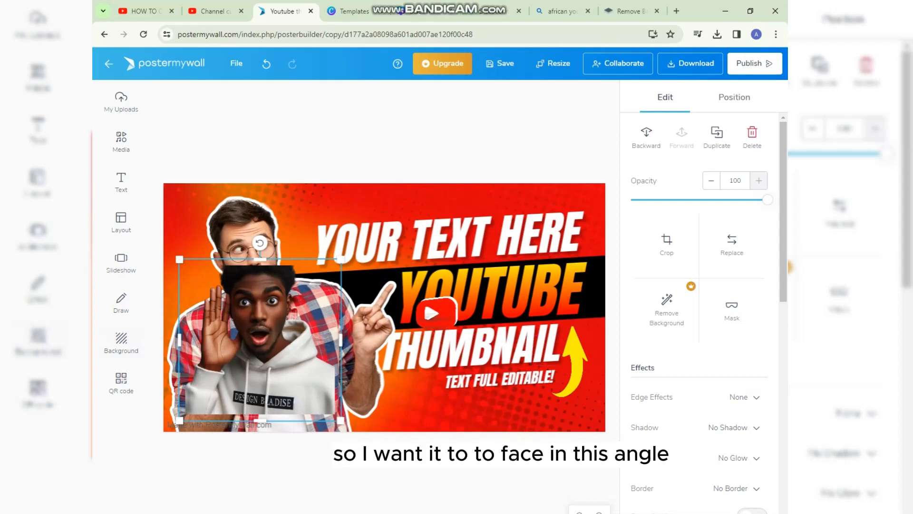
Flip the photo of the man in the hoodie horizontally so his raised hand is on the side of the headline.
{"action": "scroll", "coordinate": [700, 309], "scroll_direction": "down", "scroll_amount": 3}
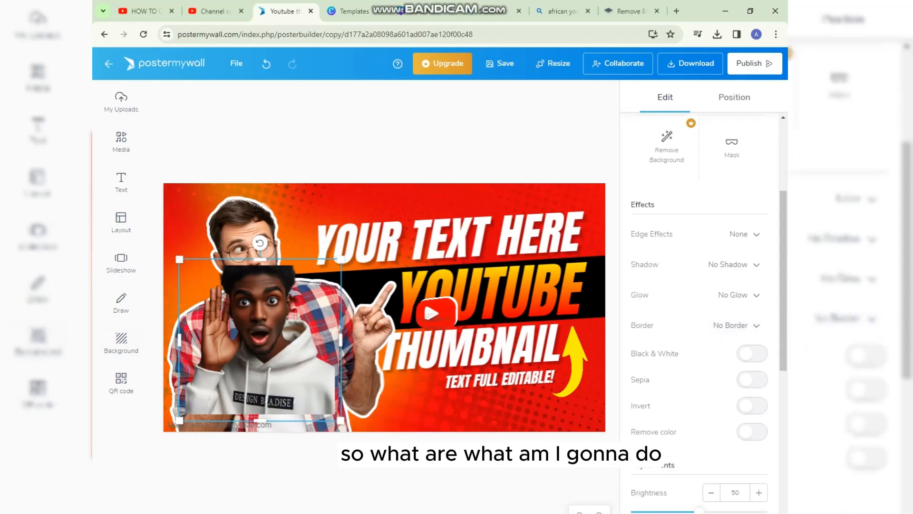
{"action": "scroll", "coordinate": [700, 309], "scroll_direction": "down", "scroll_amount": 6}
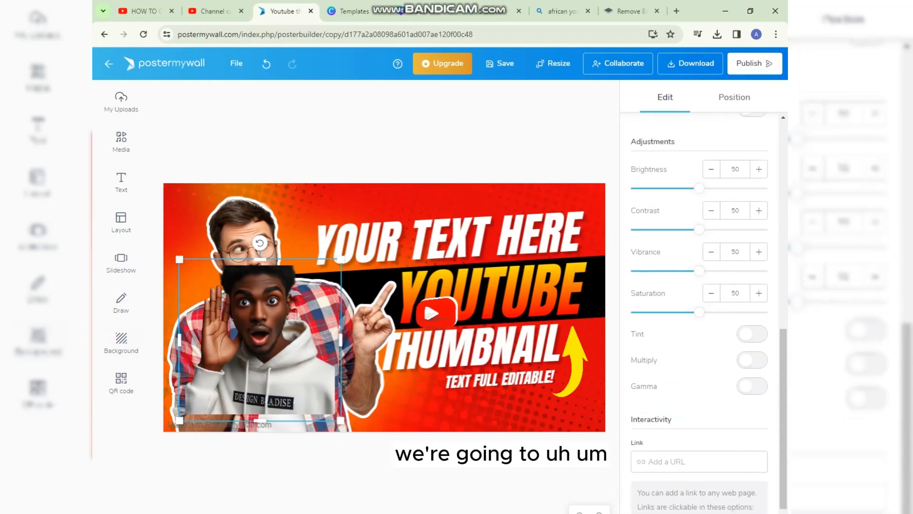
{"action": "scroll", "coordinate": [699, 309], "scroll_direction": "up", "scroll_amount": 8}
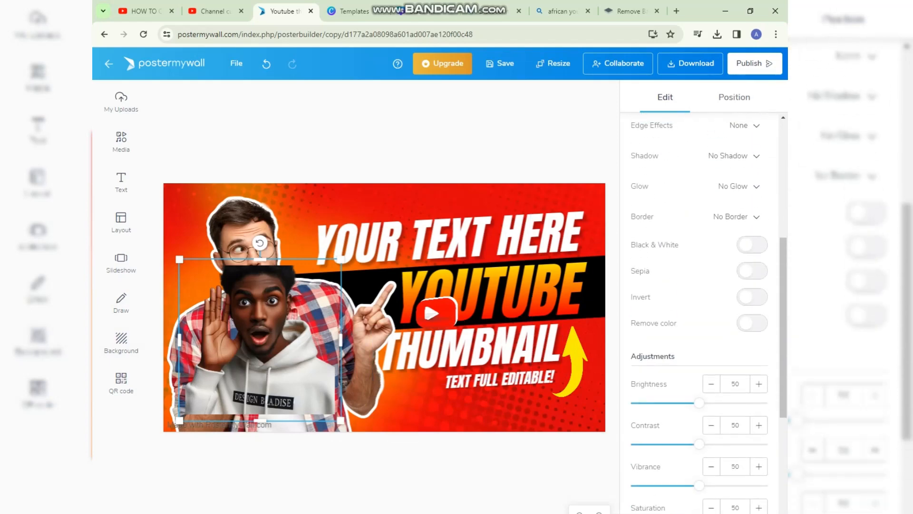
{"action": "scroll", "coordinate": [699, 309], "scroll_direction": "up", "scroll_amount": 3}
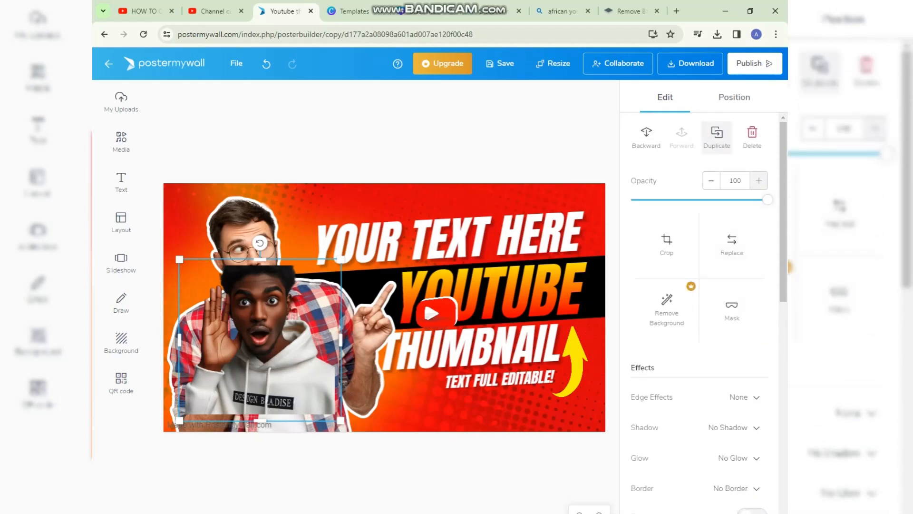
{"action": "left_click", "coordinate": [734, 97]}
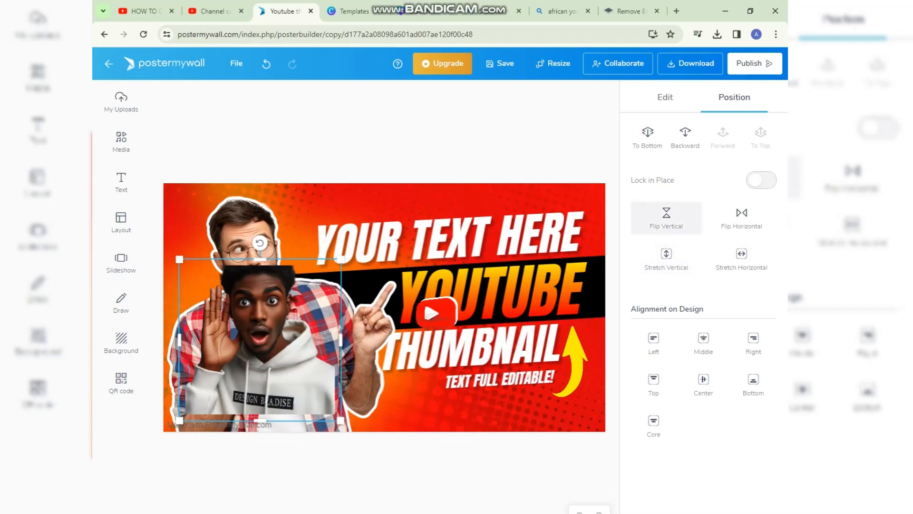
{"action": "left_click", "coordinate": [667, 218]}
{"action": "left_click", "coordinate": [667, 218]}
{"action": "left_click", "coordinate": [742, 218]}
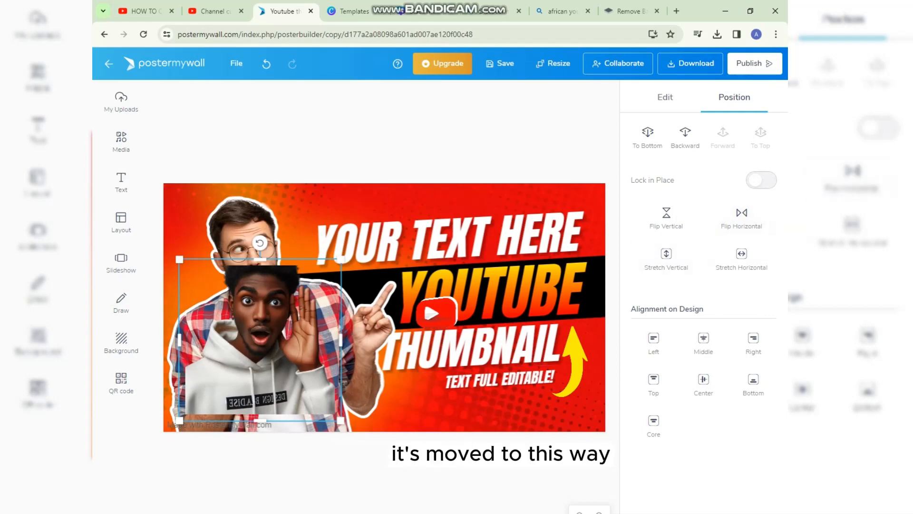
Delete the template's man in the checked shirt and enlarge the hoodie photo to fill the left part of the thumbnail.
{"action": "left_click", "coordinate": [364, 333]}
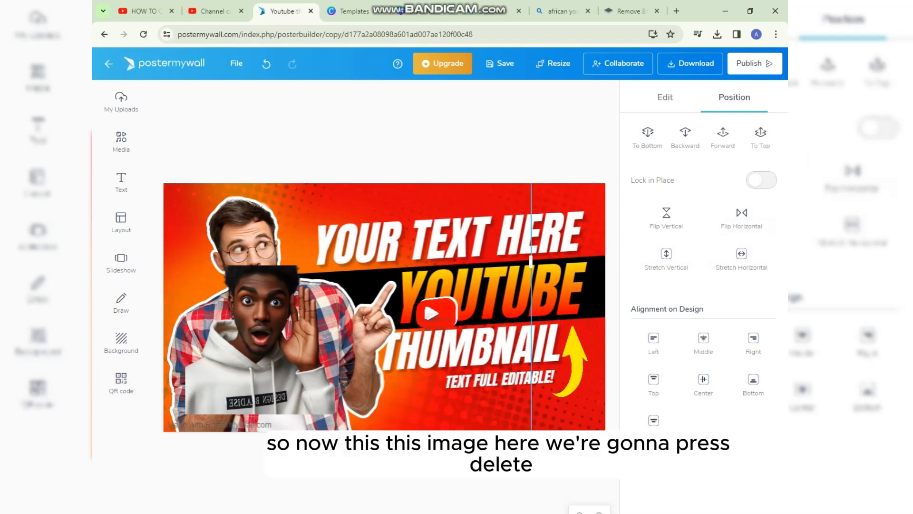
{"action": "key", "text": "Delete"}
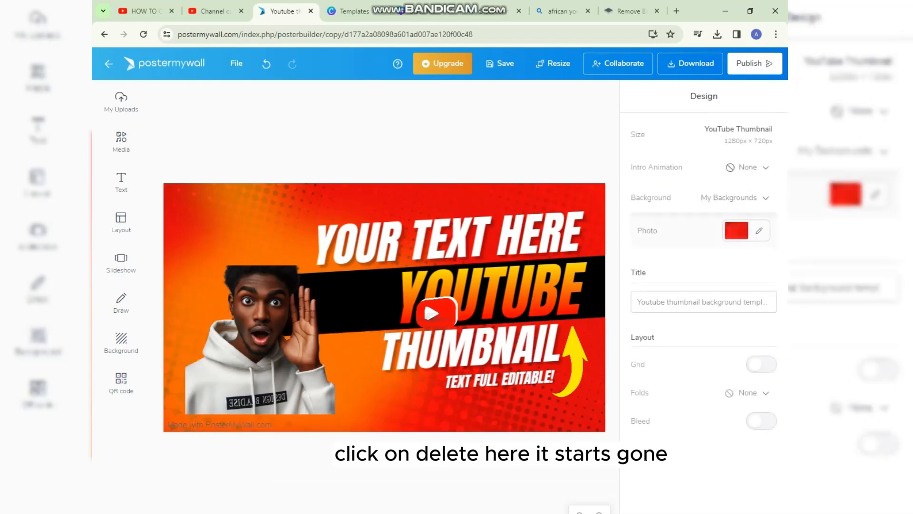
{"action": "left_click_drag", "start_coordinate": [261, 339], "coordinate": [239, 271]}
{"action": "left_click_drag", "start_coordinate": [315, 352], "coordinate": [362, 400]}
{"action": "left_click_drag", "start_coordinate": [295, 333], "coordinate": [283, 362]}
{"action": "left_click_drag", "start_coordinate": [351, 429], "coordinate": [370, 448]}
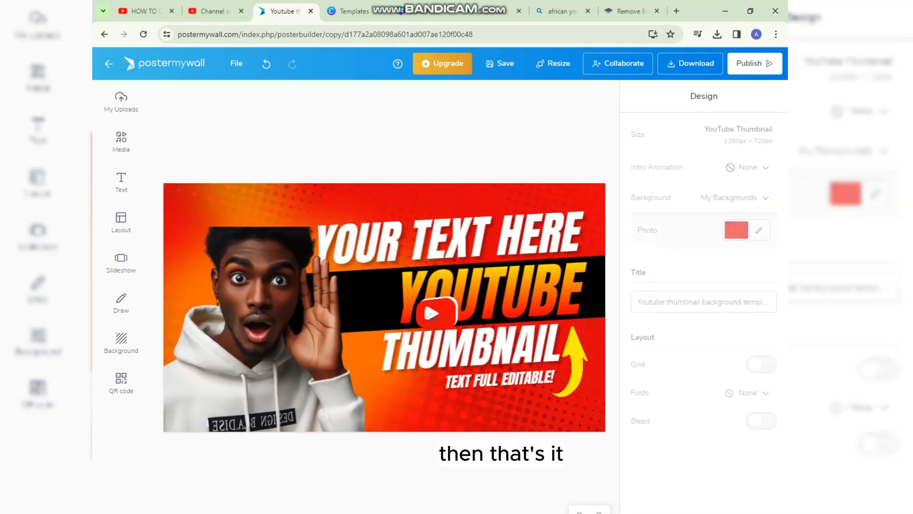
Move the hoodie photo up and erase the "Made with PosterMyWall.com" text below it with the size 25 Eraser, finishing the drawing.
{"action": "left_click_drag", "start_coordinate": [295, 361], "coordinate": [298, 323]}
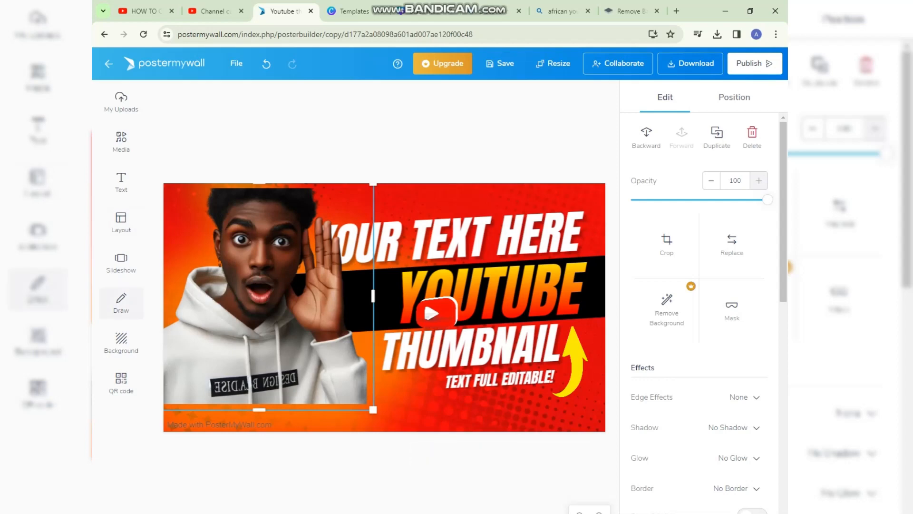
{"action": "left_click", "coordinate": [121, 303]}
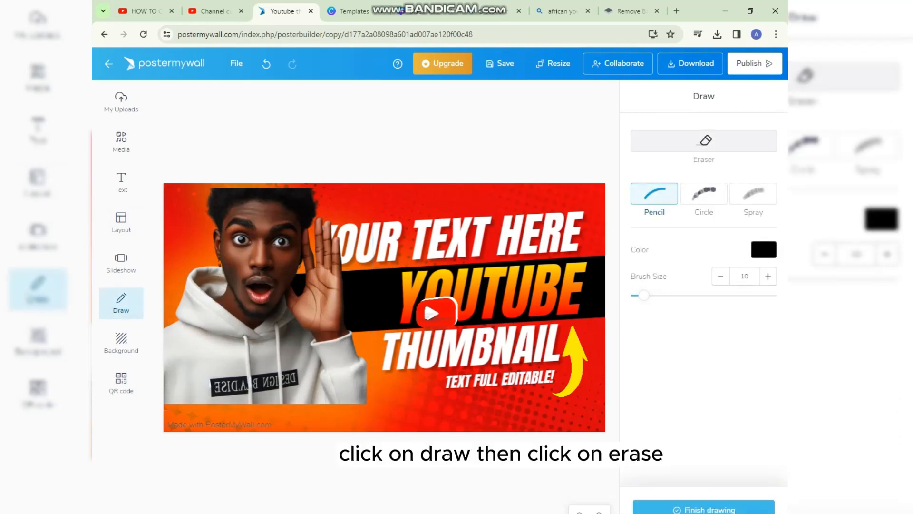
{"action": "left_click", "coordinate": [704, 140]}
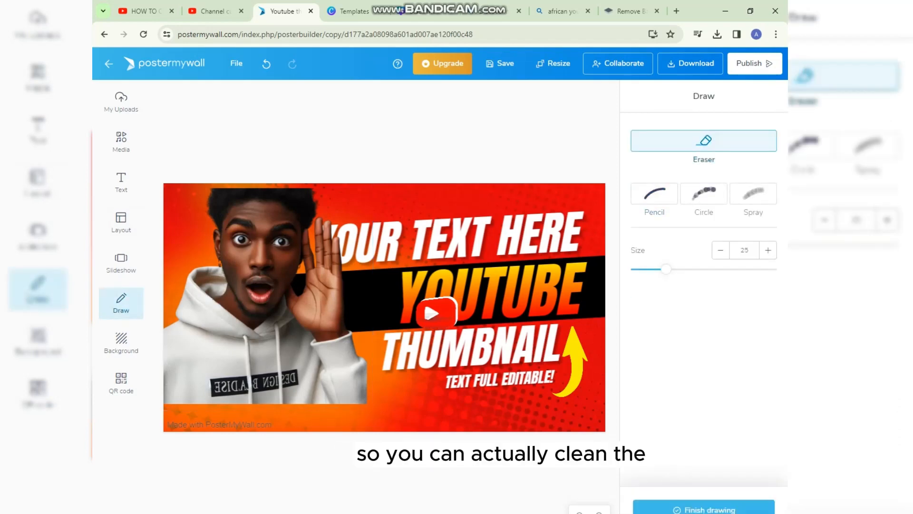
{"action": "mouse_move", "coordinate": [269, 426]}
{"action": "left_mouse_down"}
{"action": "mouse_move", "coordinate": [168, 427]}
{"action": "mouse_move", "coordinate": [202, 414]}
{"action": "mouse_move", "coordinate": [231, 416]}
{"action": "mouse_move", "coordinate": [173, 424]}
{"action": "left_mouse_up"}
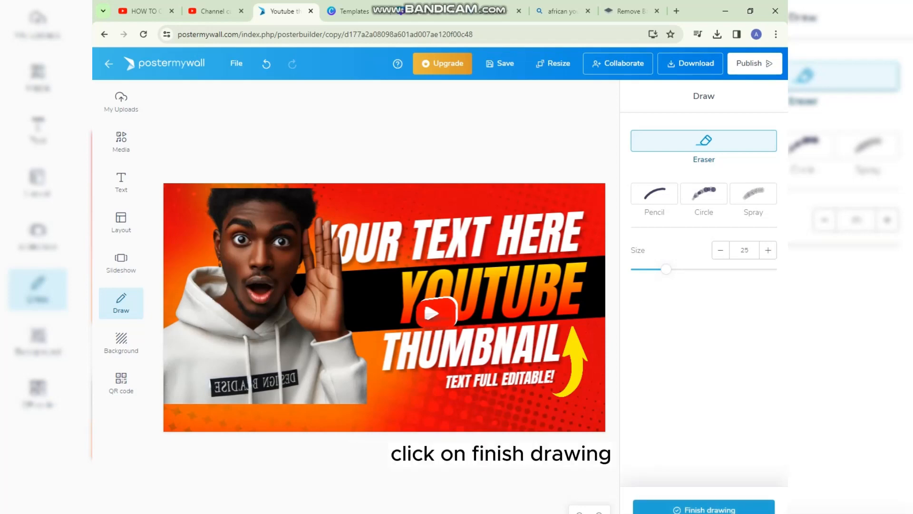
{"action": "left_click", "coordinate": [704, 509]}
Move the hoodie photo back down and adjust its size so it fills the lower-left corner of the thumbnail down to the bottom edge.
{"action": "left_click", "coordinate": [281, 295]}
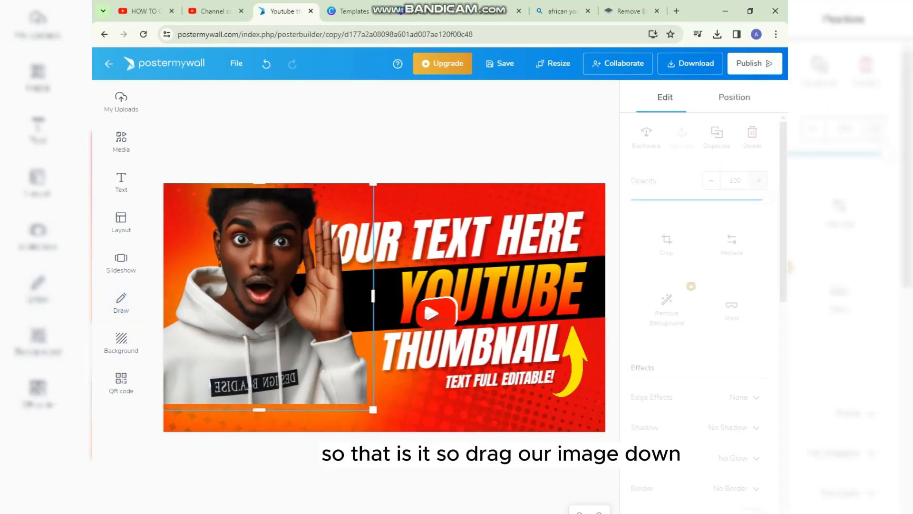
{"action": "left_click_drag", "start_coordinate": [281, 295], "coordinate": [269, 323]}
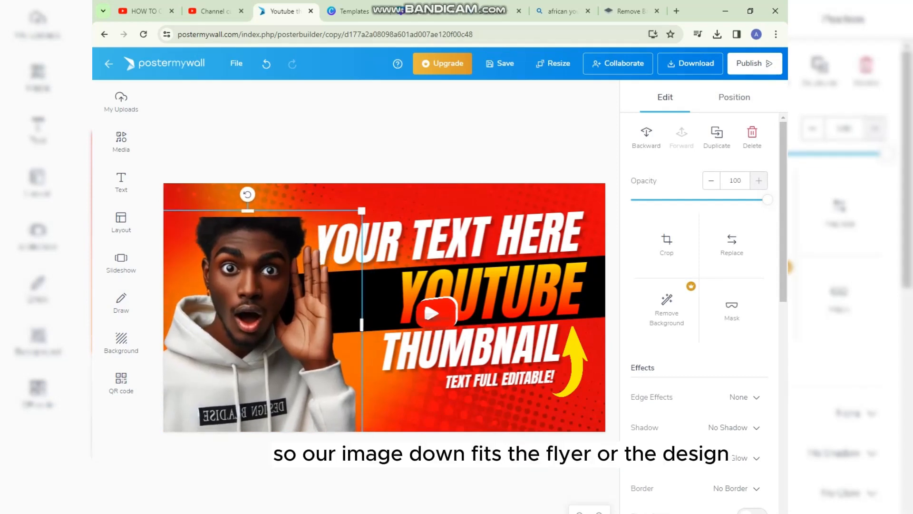
{"action": "left_click_drag", "start_coordinate": [362, 210], "coordinate": [348, 224]}
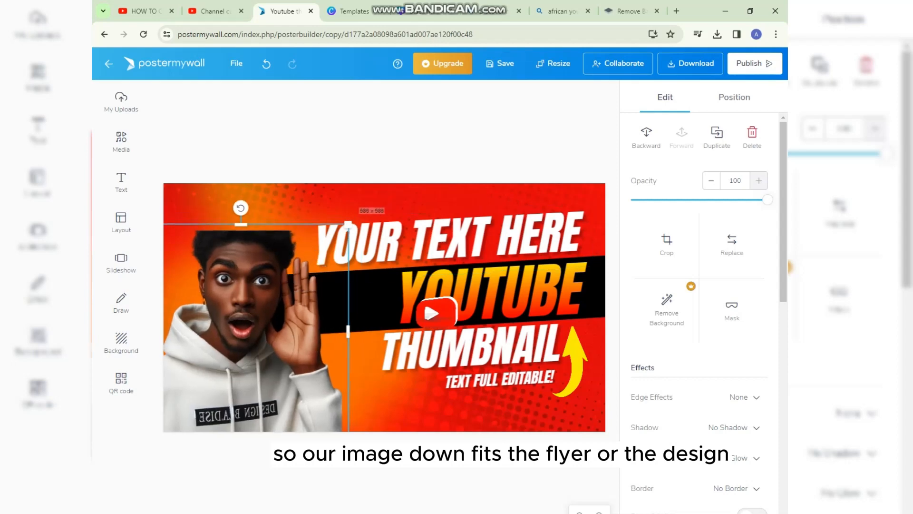
{"action": "left_click_drag", "start_coordinate": [268, 323], "coordinate": [266, 317]}
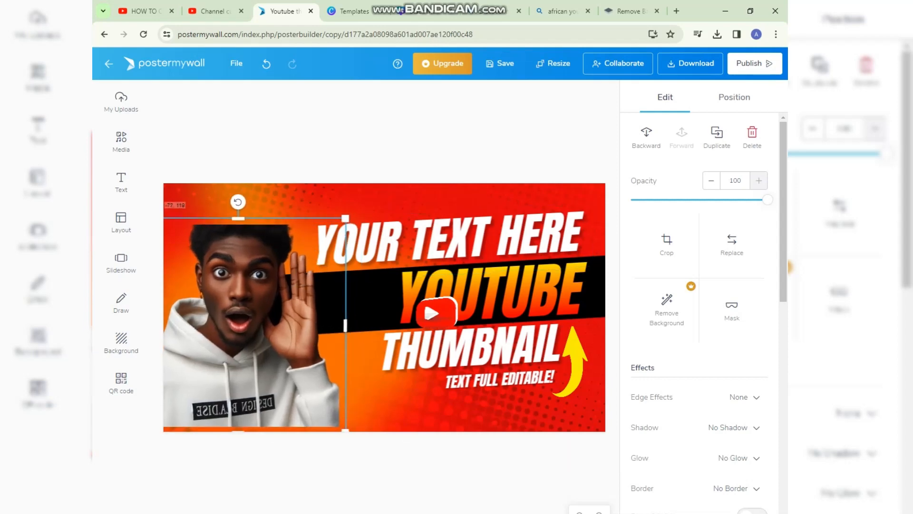
{"action": "left_click_drag", "start_coordinate": [346, 432], "coordinate": [357, 444]}
{"action": "left_click", "coordinate": [376, 459]}
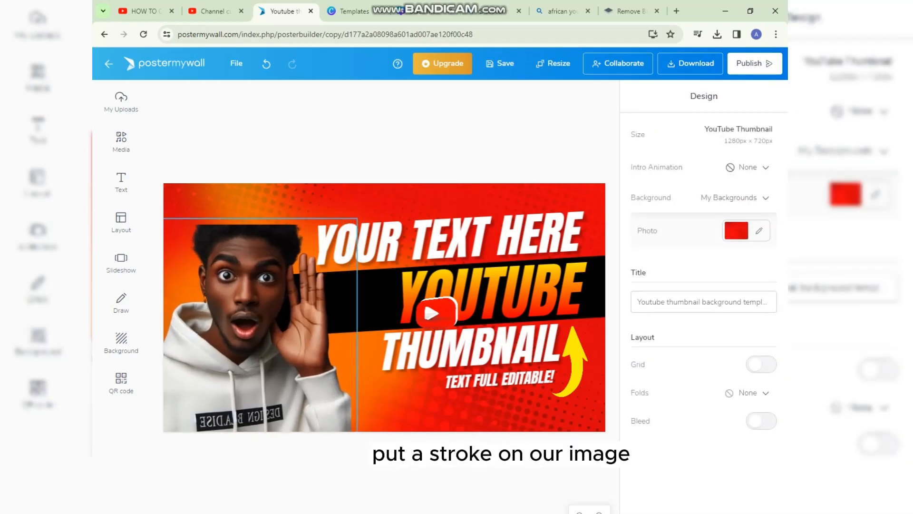
Apply the Strong Glow effect to the hoodie photo.
{"action": "left_click", "coordinate": [267, 323]}
{"action": "scroll", "coordinate": [704, 314], "scroll_direction": "down", "scroll_amount": 1}
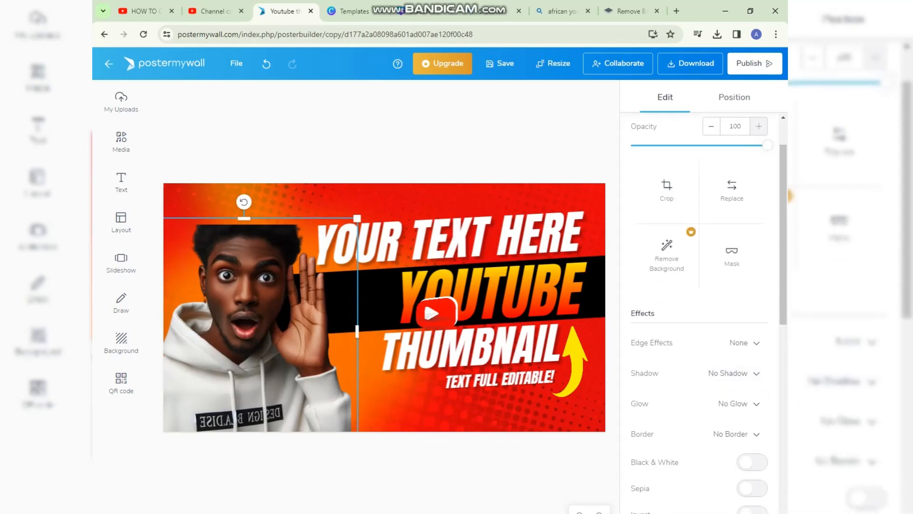
{"action": "left_click", "coordinate": [738, 404]}
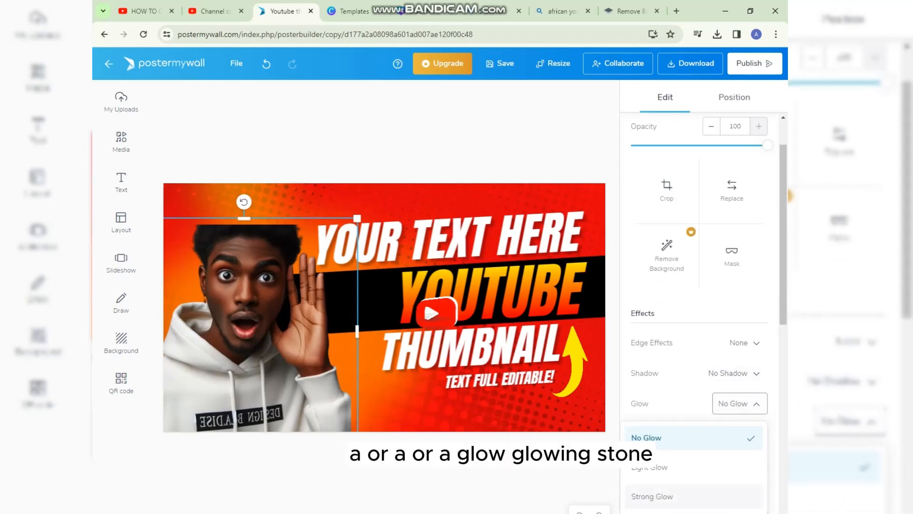
{"action": "left_click", "coordinate": [652, 496]}
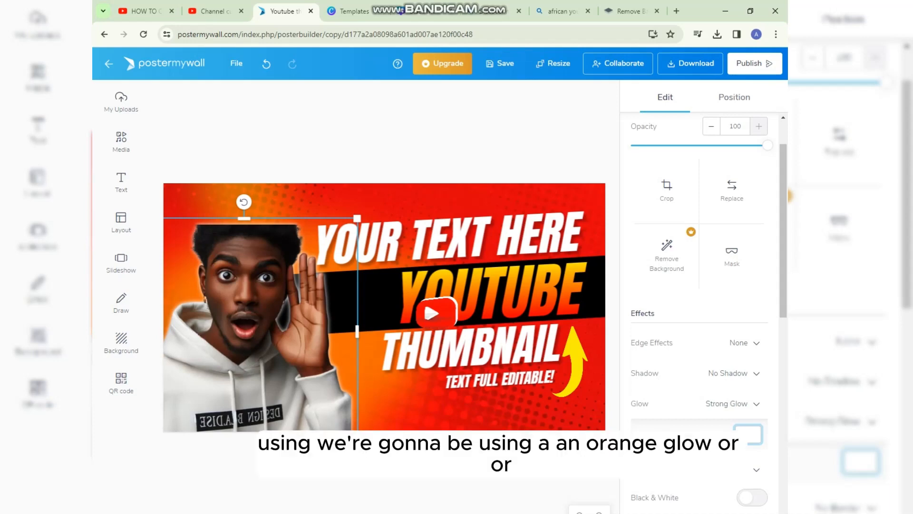
Change the photo's glow color to orange FF5102.
{"action": "left_click", "coordinate": [749, 435]}
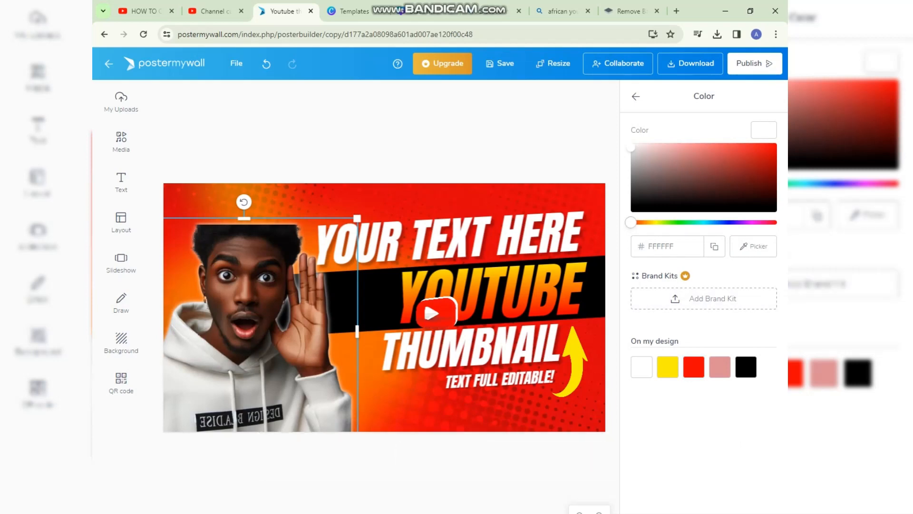
{"action": "mouse_move", "coordinate": [631, 222]}
{"action": "left_mouse_down"}
{"action": "mouse_move", "coordinate": [655, 222]}
{"action": "mouse_move", "coordinate": [642, 222]}
{"action": "left_mouse_up"}
{"action": "left_click_drag", "start_coordinate": [768, 146], "coordinate": [777, 145]}
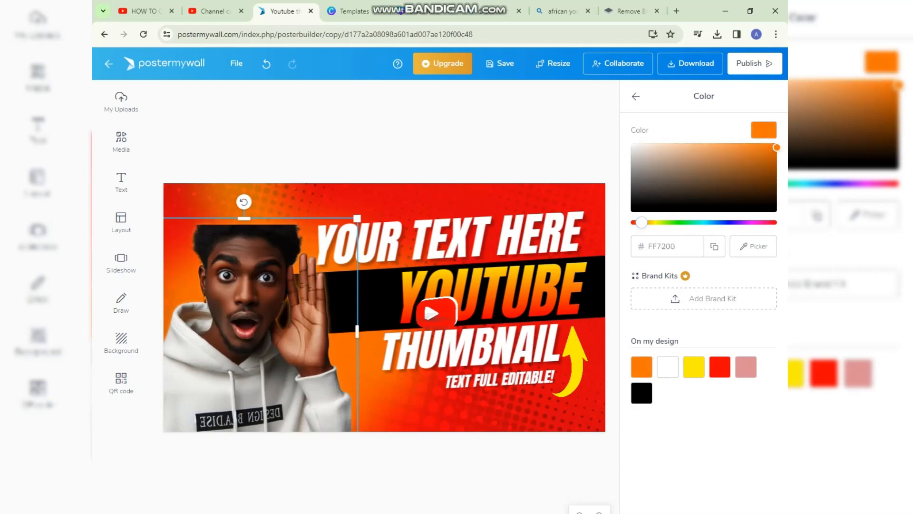
{"action": "left_click_drag", "start_coordinate": [642, 222], "coordinate": [638, 223]}
{"action": "left_click_drag", "start_coordinate": [777, 147], "coordinate": [775, 147]}
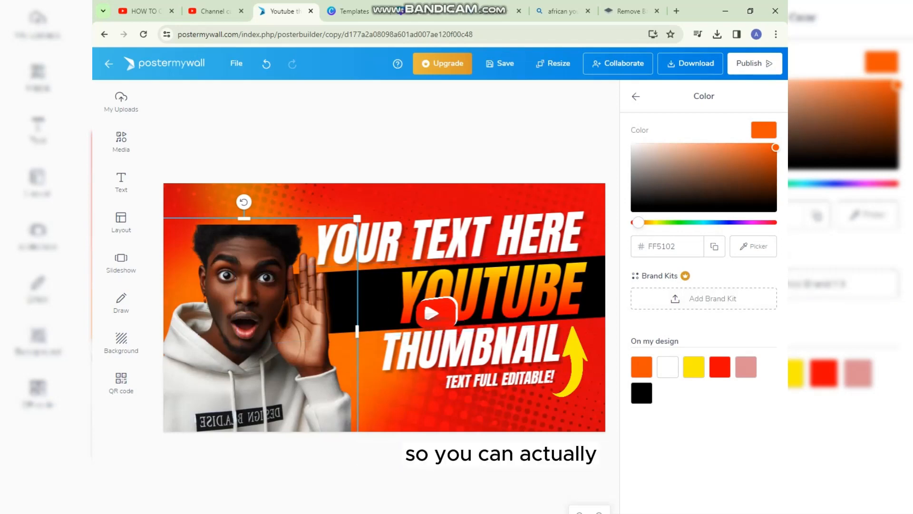
{"action": "key", "text": "Escape"}
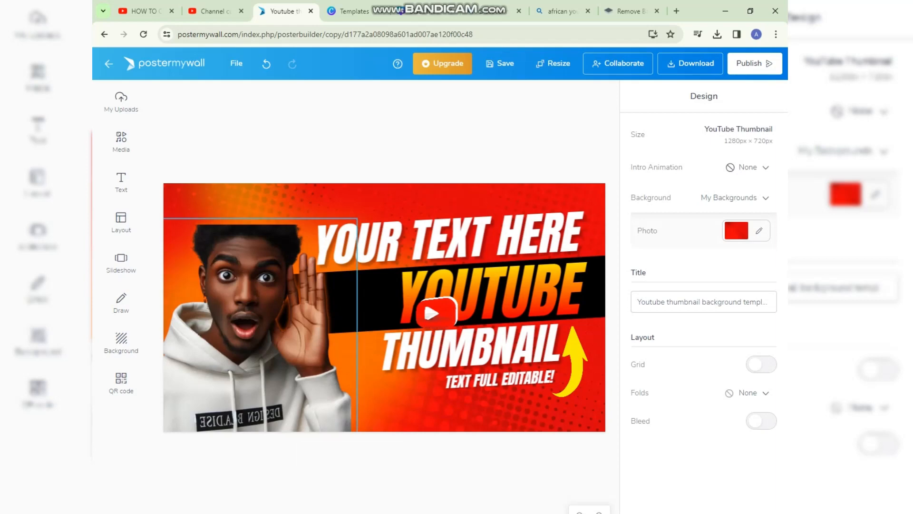
{"action": "left_click", "coordinate": [252, 328]}
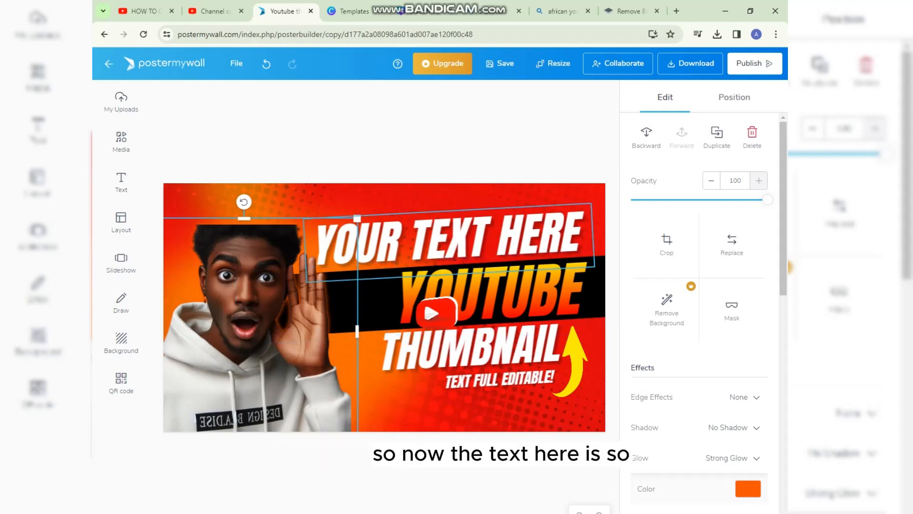
Replace the "YOUR TEXT HERE" headline with "HOW TO CREATE" in capital letters.
{"action": "left_click", "coordinate": [449, 240]}
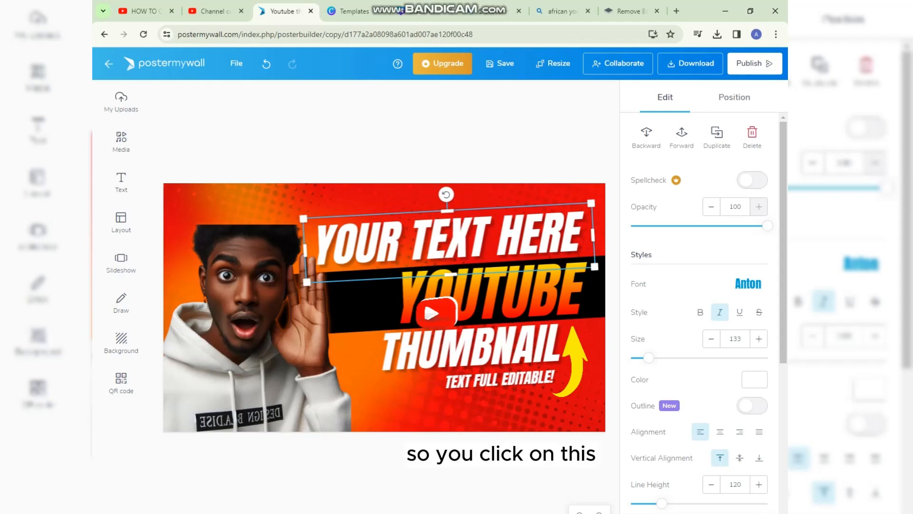
{"action": "double_click", "coordinate": [450, 240]}
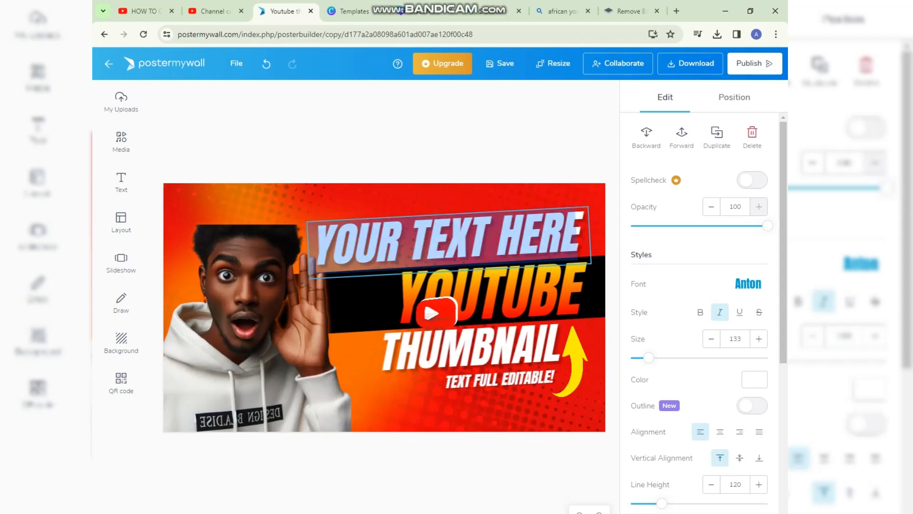
{"action": "type", "text": "how"}
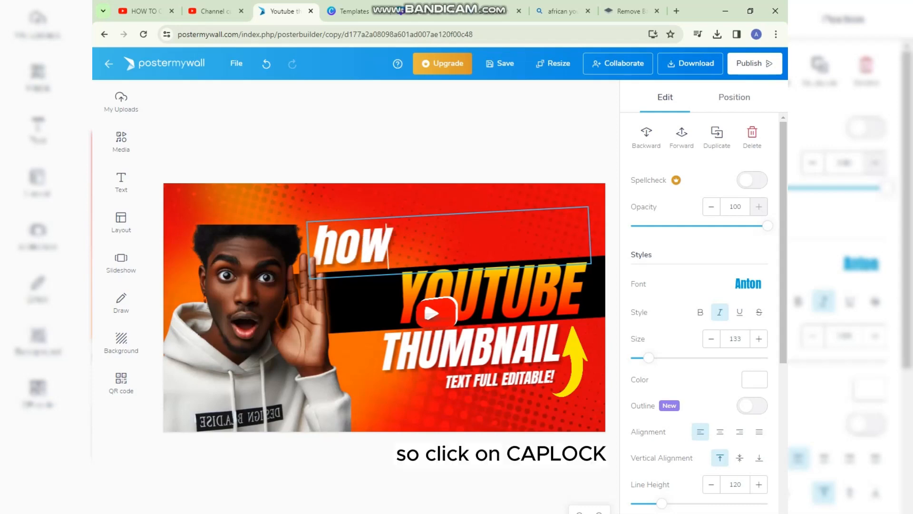
{"action": "key", "text": "BackSpace"}
{"action": "key", "text": "BackSpace"}
{"action": "key", "text": "BackSpace"}
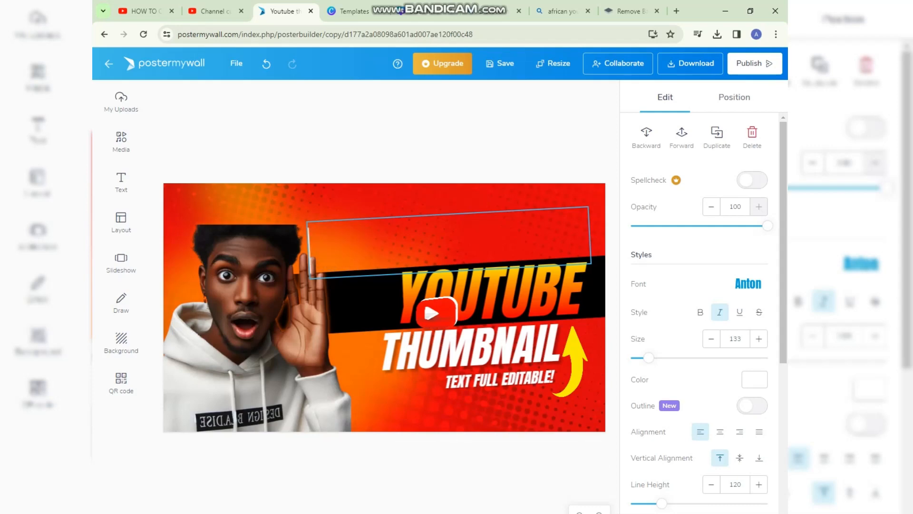
{"action": "type", "text": "HOW"}
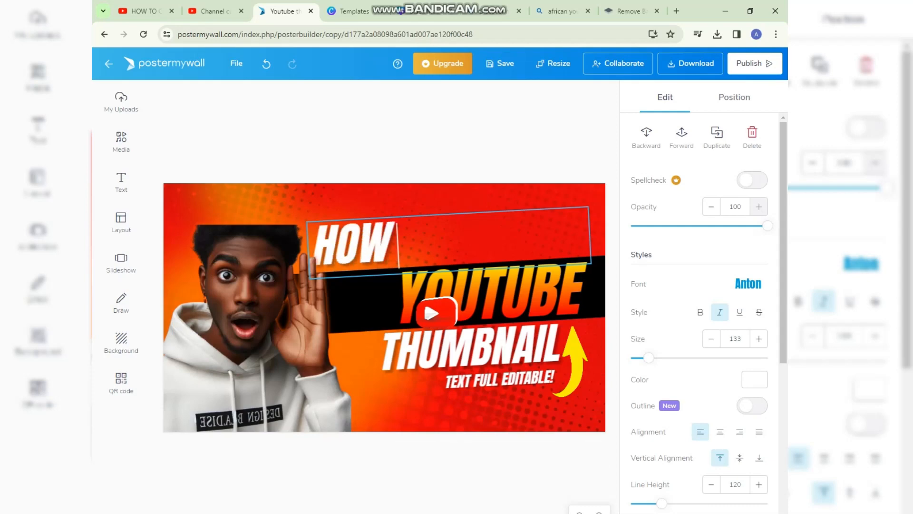
{"action": "type", "text": " TO C"}
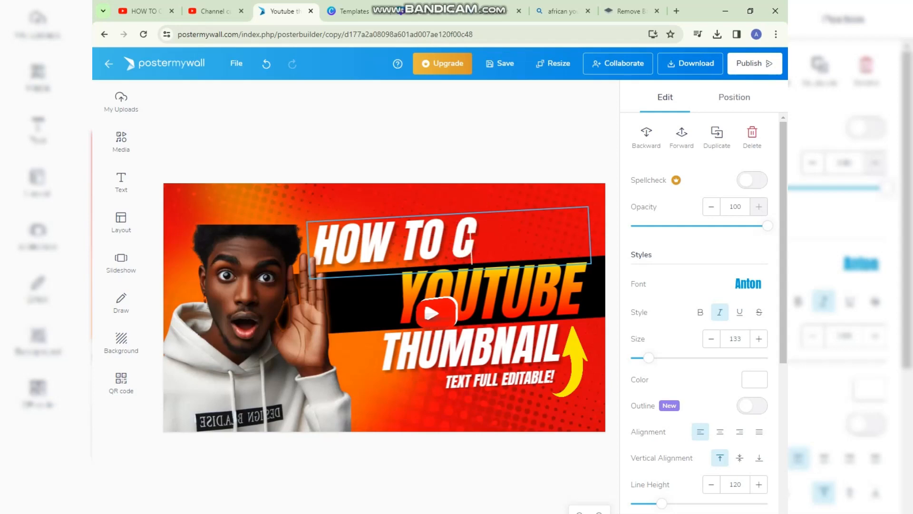
{"action": "type", "text": "REATE"}
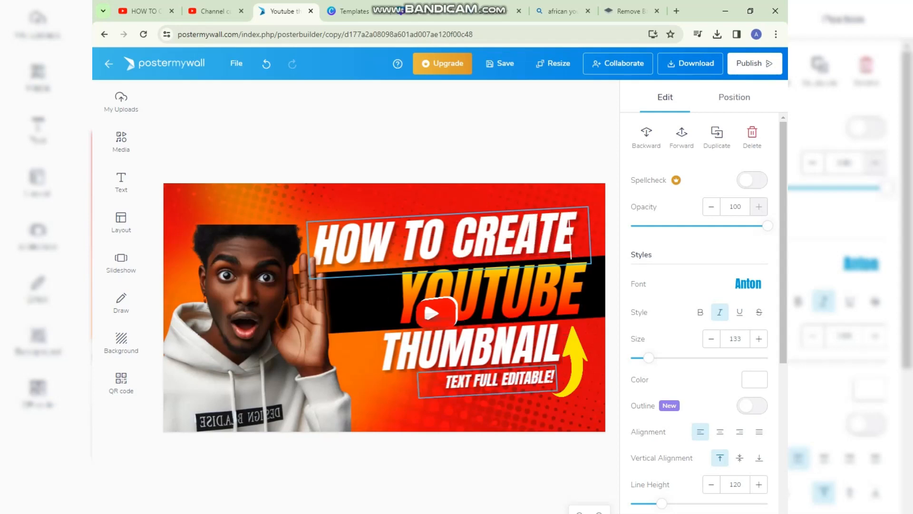
Remove the small "TEXT FULL EDITABLE!" caption below the THUMBNAIL headline.
{"action": "left_click", "coordinate": [500, 381]}
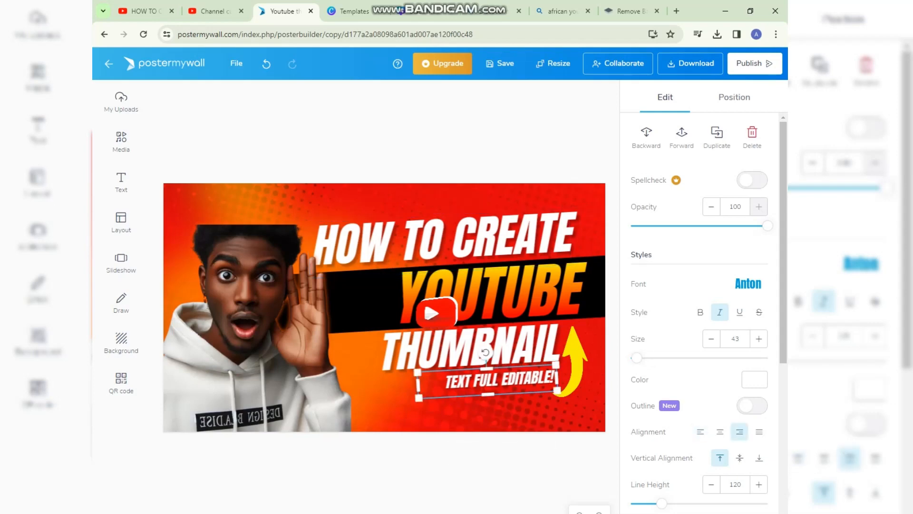
{"action": "double_click", "coordinate": [486, 380]}
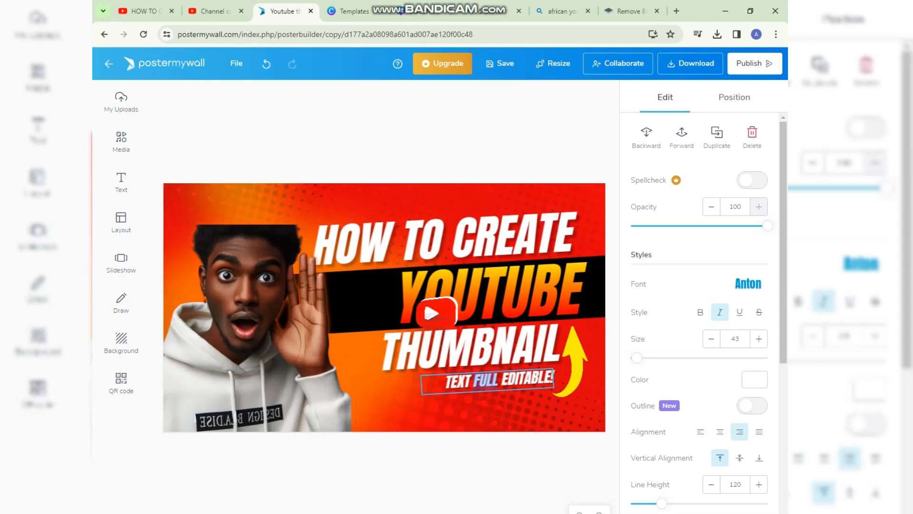
{"action": "left_click_drag", "start_coordinate": [446, 381], "coordinate": [561, 335]}
{"action": "key", "text": "BackSpace"}
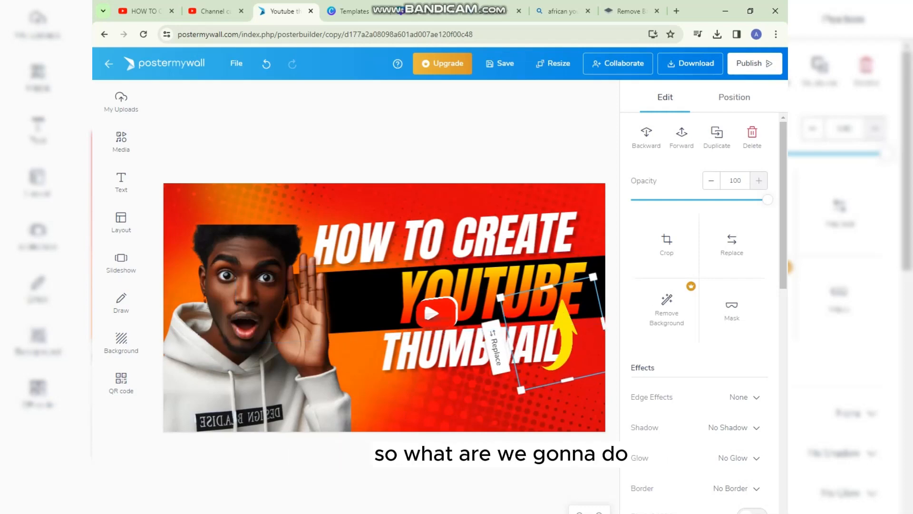
Reposition the THUMBNAIL text just below the black band and tilt the yellow arrow clockwise beside its right end.
{"action": "left_click_drag", "start_coordinate": [456, 353], "coordinate": [421, 374]}
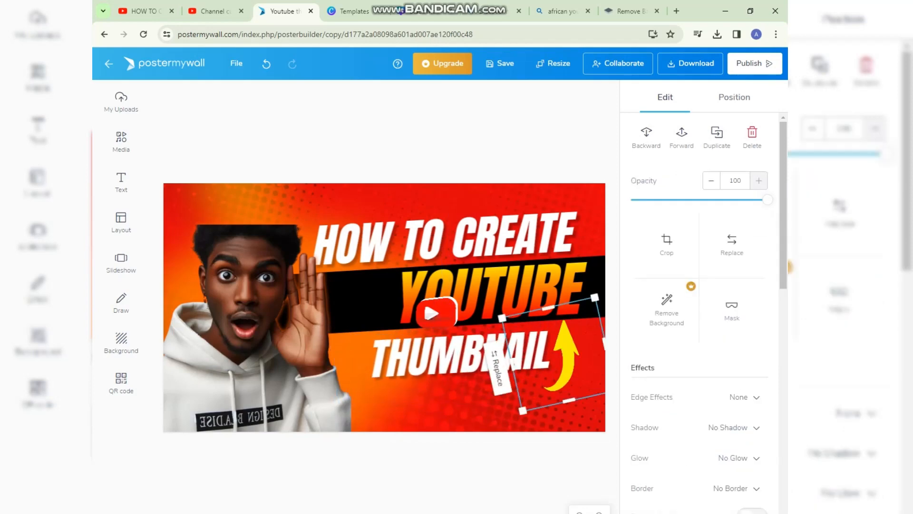
{"action": "left_click_drag", "start_coordinate": [562, 355], "coordinate": [536, 363]}
{"action": "left_click_drag", "start_coordinate": [595, 347], "coordinate": [594, 380]}
{"action": "left_click", "coordinate": [590, 447]}
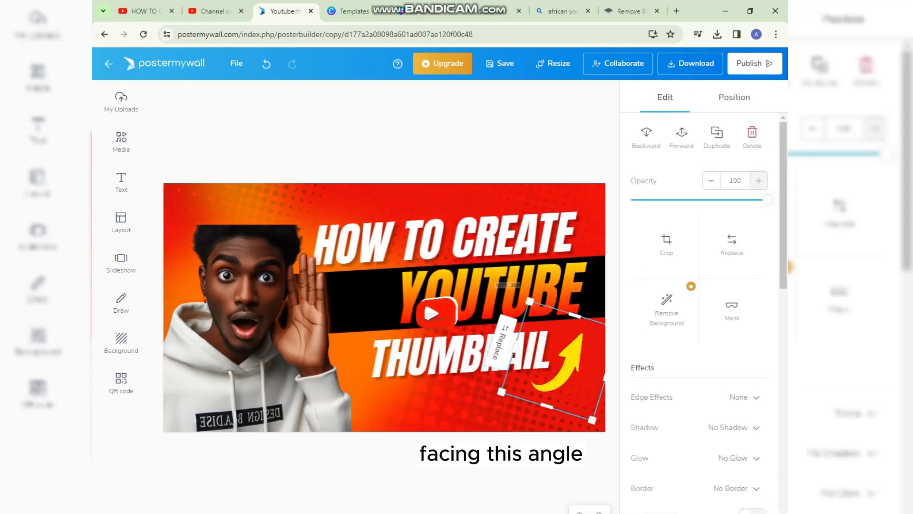
{"action": "mouse_move", "coordinate": [464, 354]}
{"action": "left_mouse_down"}
{"action": "mouse_move", "coordinate": [489, 345]}
{"action": "mouse_move", "coordinate": [478, 351]}
{"action": "left_mouse_up"}
{"action": "left_click_drag", "start_coordinate": [581, 363], "coordinate": [590, 346]}
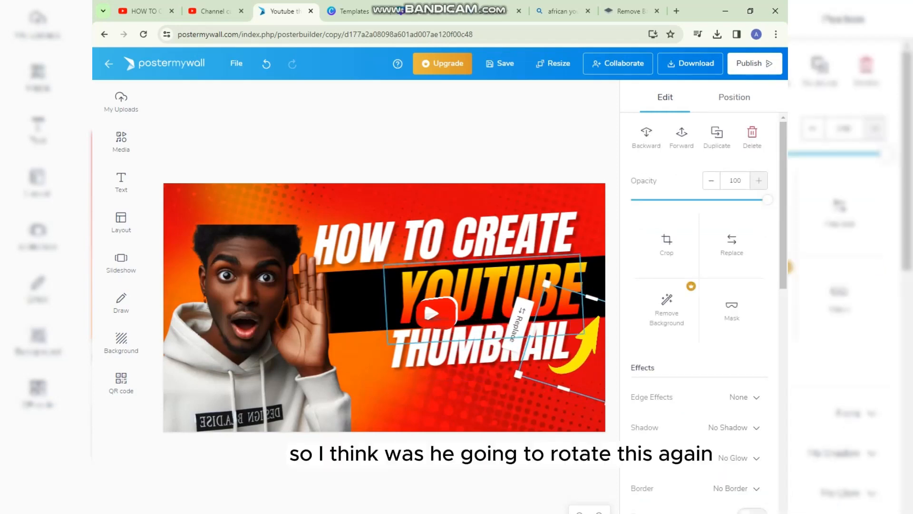
Rotate the yellow arrow's frame back to level, shrink the arrow and place it at the right end of the THUMBNAIL text.
{"action": "left_click_drag", "start_coordinate": [570, 345], "coordinate": [520, 359]}
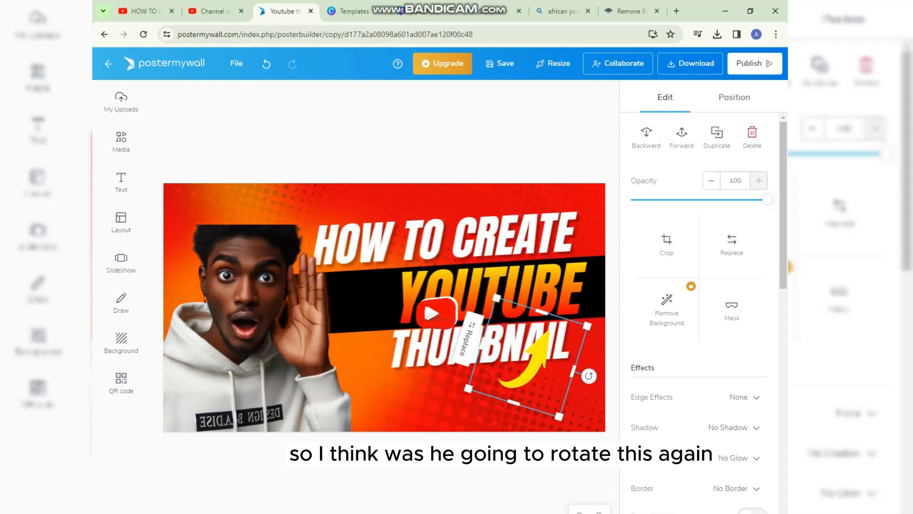
{"action": "left_click_drag", "start_coordinate": [588, 376], "coordinate": [592, 356]}
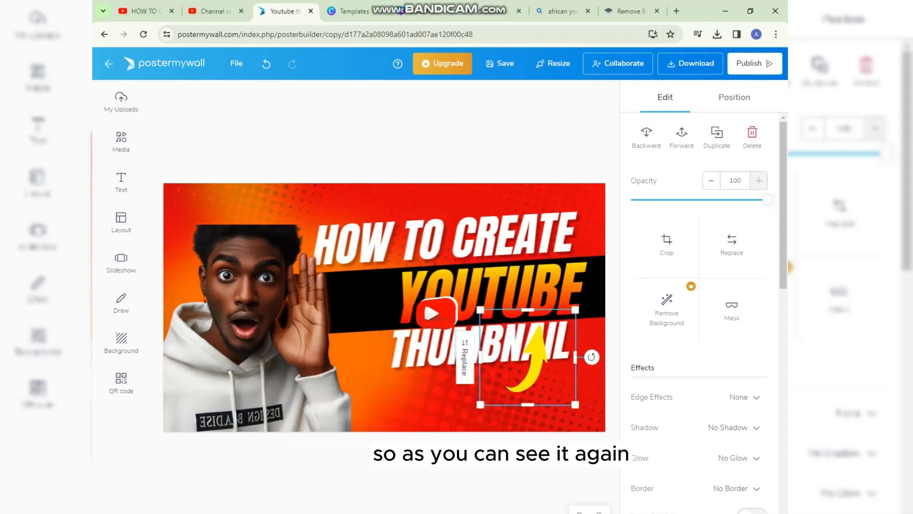
{"action": "left_click_drag", "start_coordinate": [526, 357], "coordinate": [578, 343]}
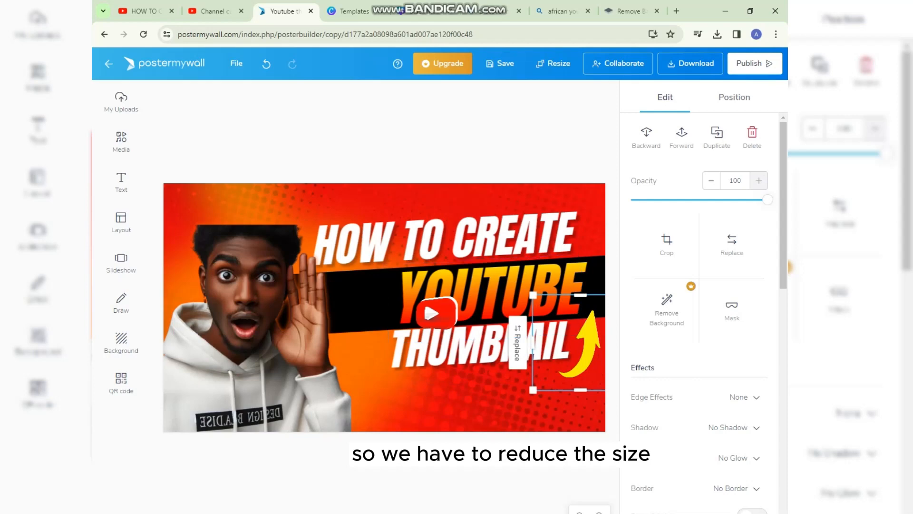
{"action": "left_click_drag", "start_coordinate": [532, 296], "coordinate": [550, 313]}
{"action": "left_click_drag", "start_coordinate": [589, 352], "coordinate": [580, 343]}
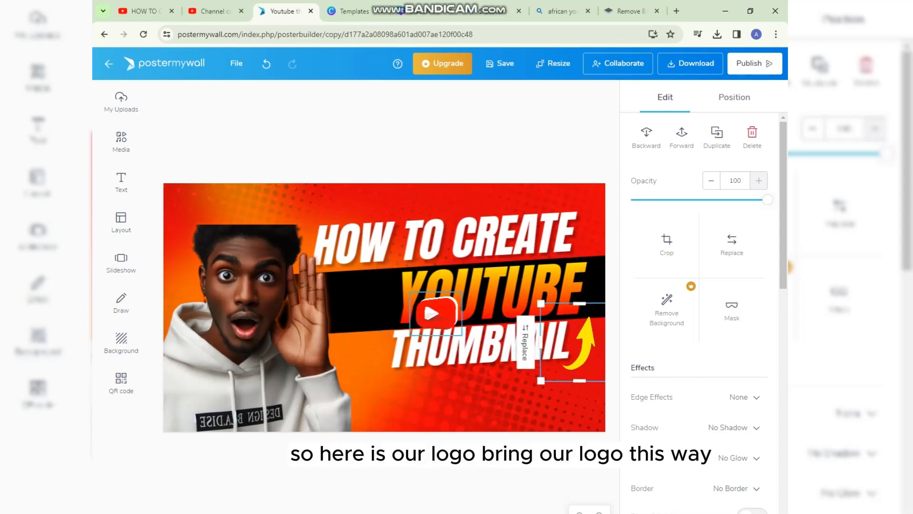
Nudge the YouTube logo slightly up and shift the THUMBNAIL text left so it clears the yellow arrow.
{"action": "left_click_drag", "start_coordinate": [436, 314], "coordinate": [437, 313]}
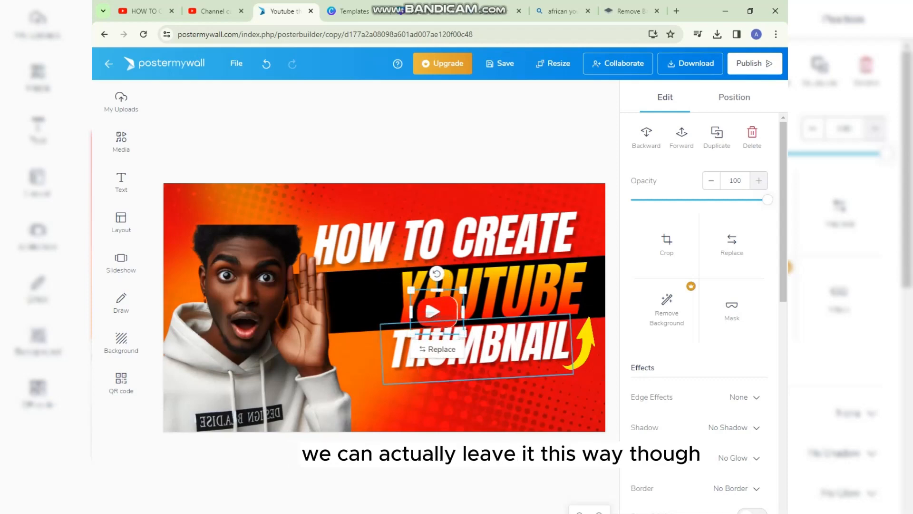
{"action": "left_click", "coordinate": [475, 349]}
{"action": "left_click_drag", "start_coordinate": [476, 348], "coordinate": [464, 350]}
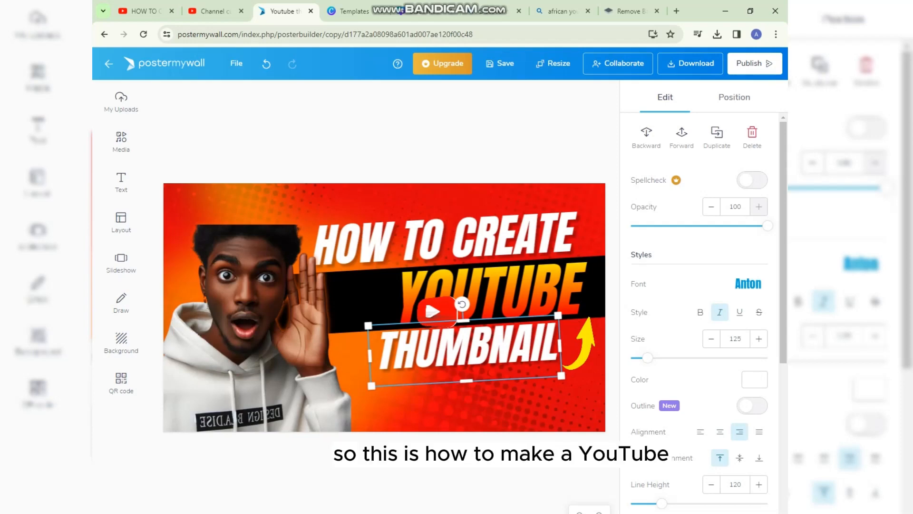
Shift the hoodie photo slightly down and to the left within the thumbnail.
{"action": "left_click_drag", "start_coordinate": [257, 330], "coordinate": [256, 328]}
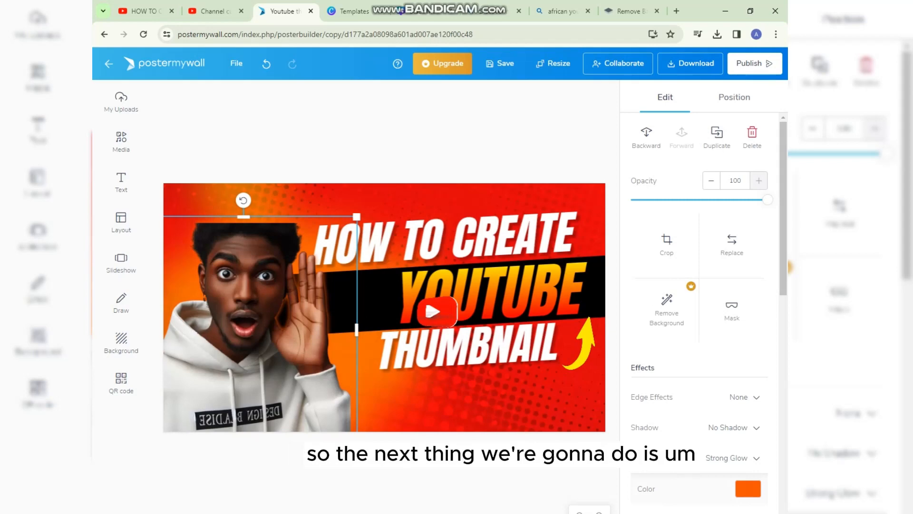
{"action": "left_click_drag", "start_coordinate": [244, 330], "coordinate": [240, 334]}
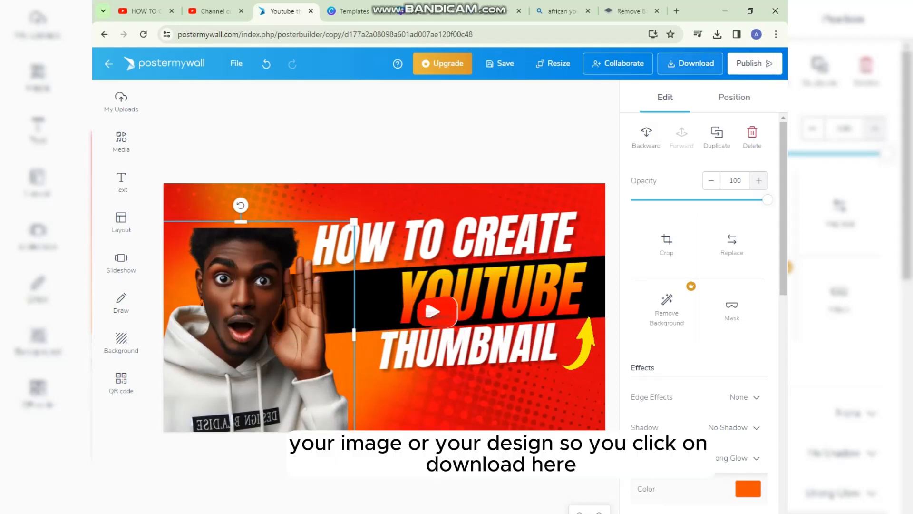
Download the thumbnail in the free Basic Image quality and return to the design.
{"action": "left_click", "coordinate": [691, 63]}
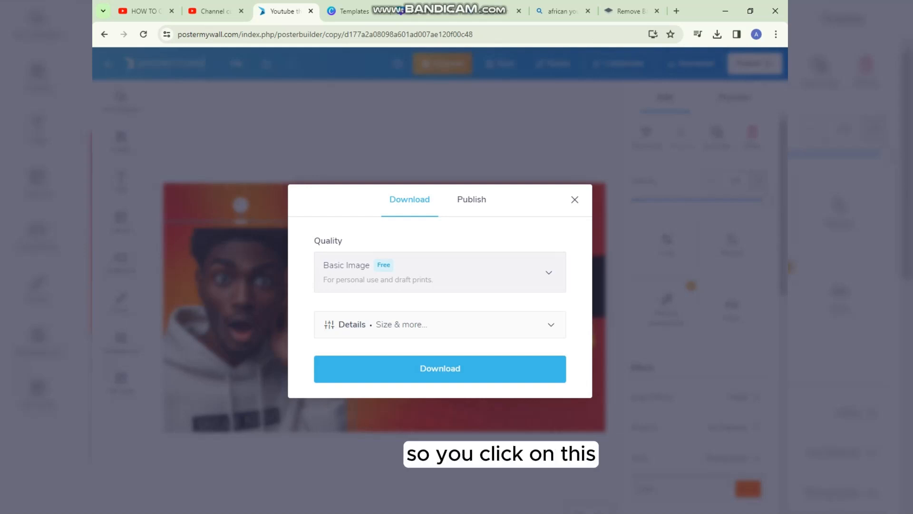
{"action": "left_click", "coordinate": [440, 272]}
{"action": "left_click", "coordinate": [440, 320]}
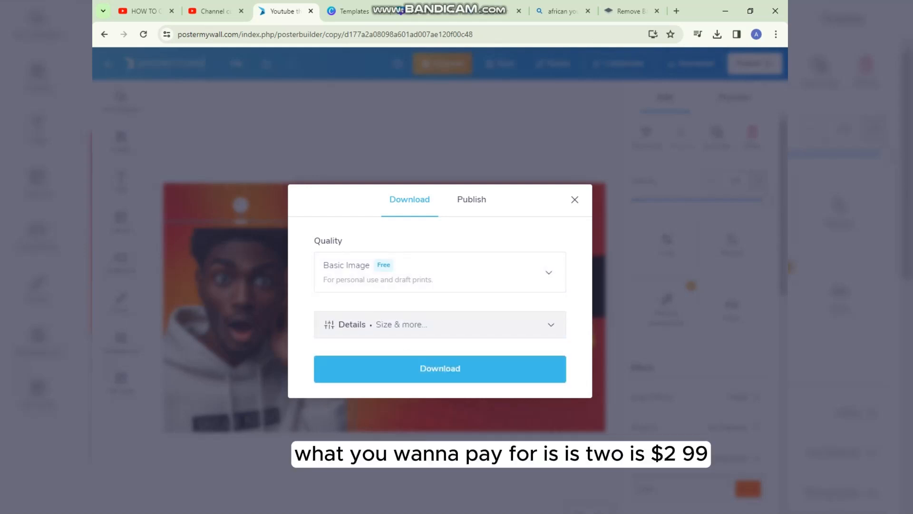
{"action": "left_click", "coordinate": [440, 272]}
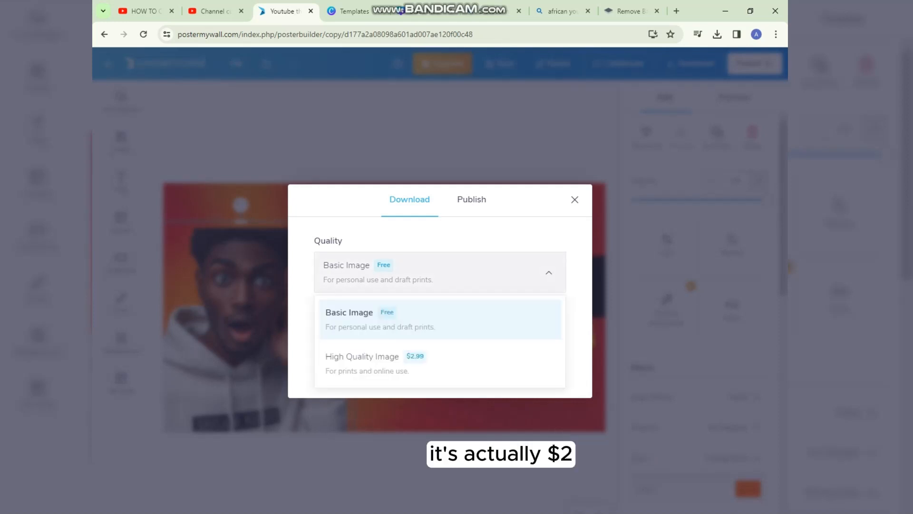
{"action": "left_click", "coordinate": [440, 272]}
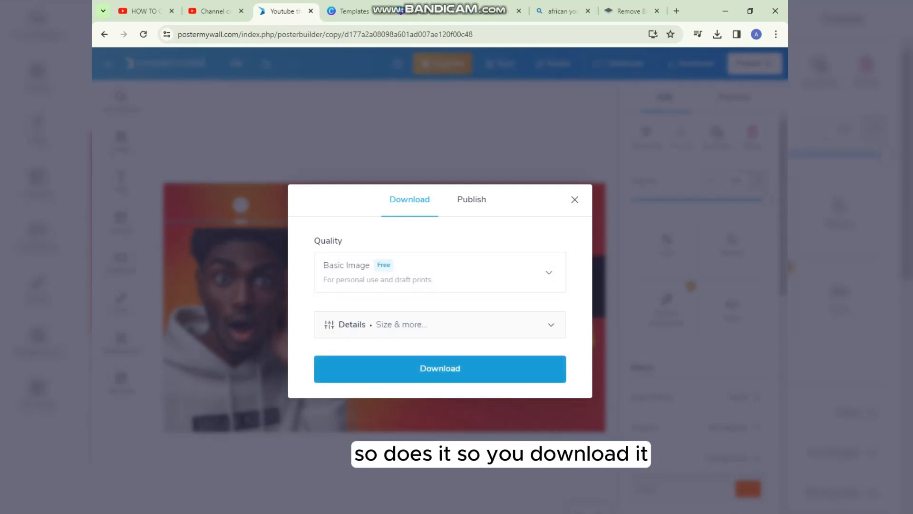
{"action": "left_click", "coordinate": [440, 368]}
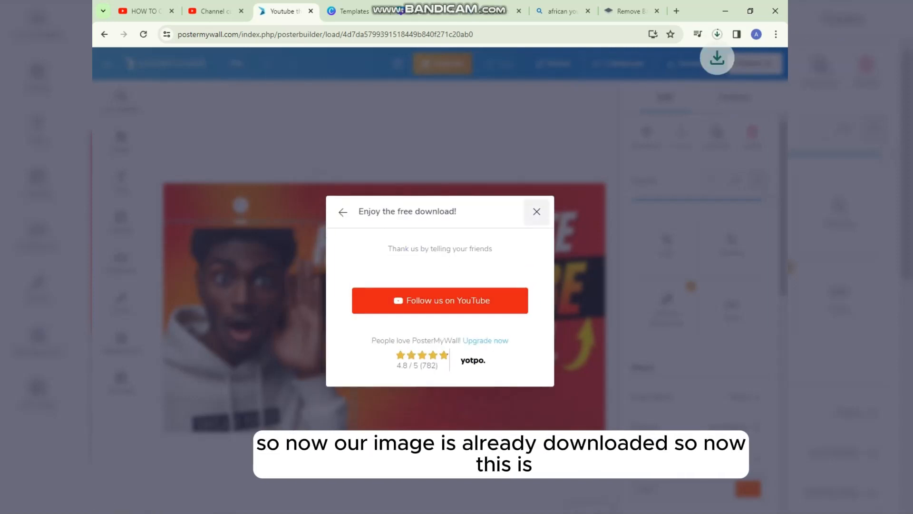
{"action": "left_click", "coordinate": [537, 212]}
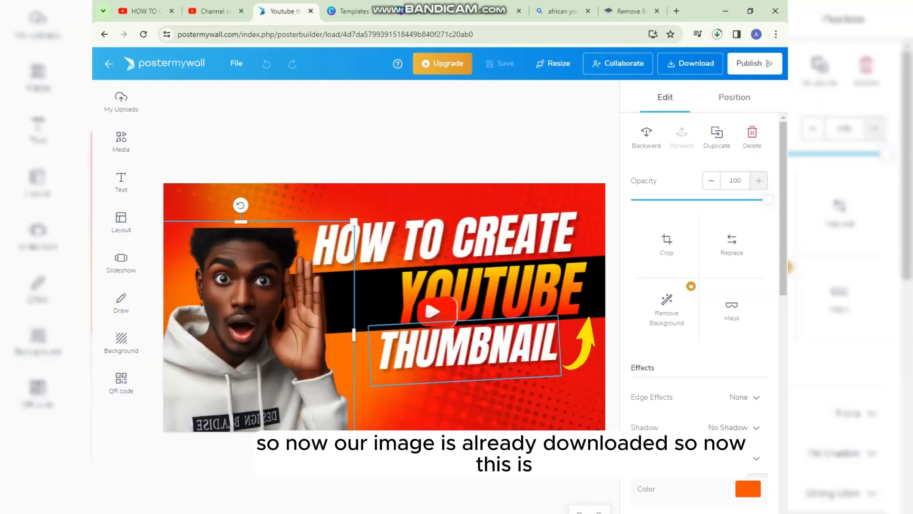